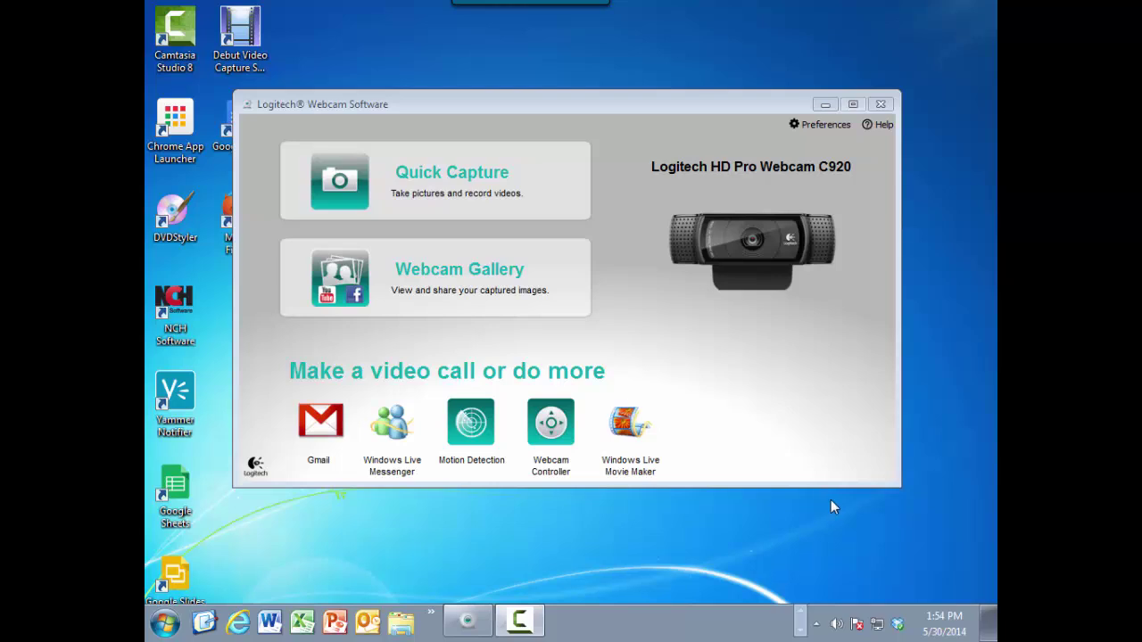
Bring the Logitech Webcam Software window into focus
{"action": "left_click", "coordinate": [455, 182]}
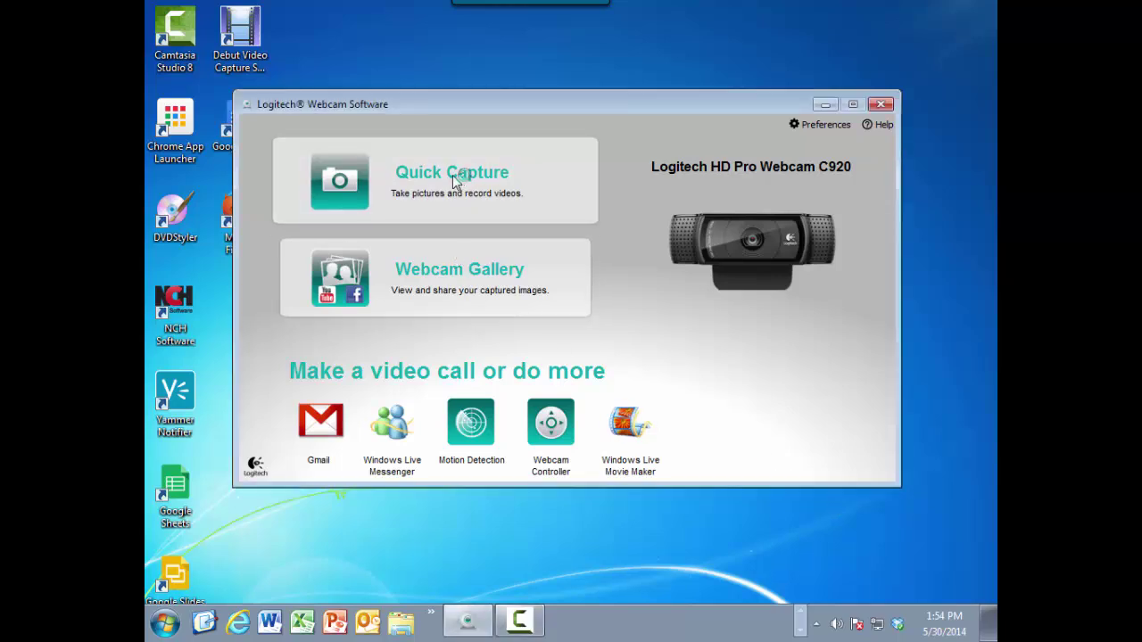
Open Quick Capture and toggle the capture mode to Photo, then back to Video
{"action": "left_click", "coordinate": [455, 181]}
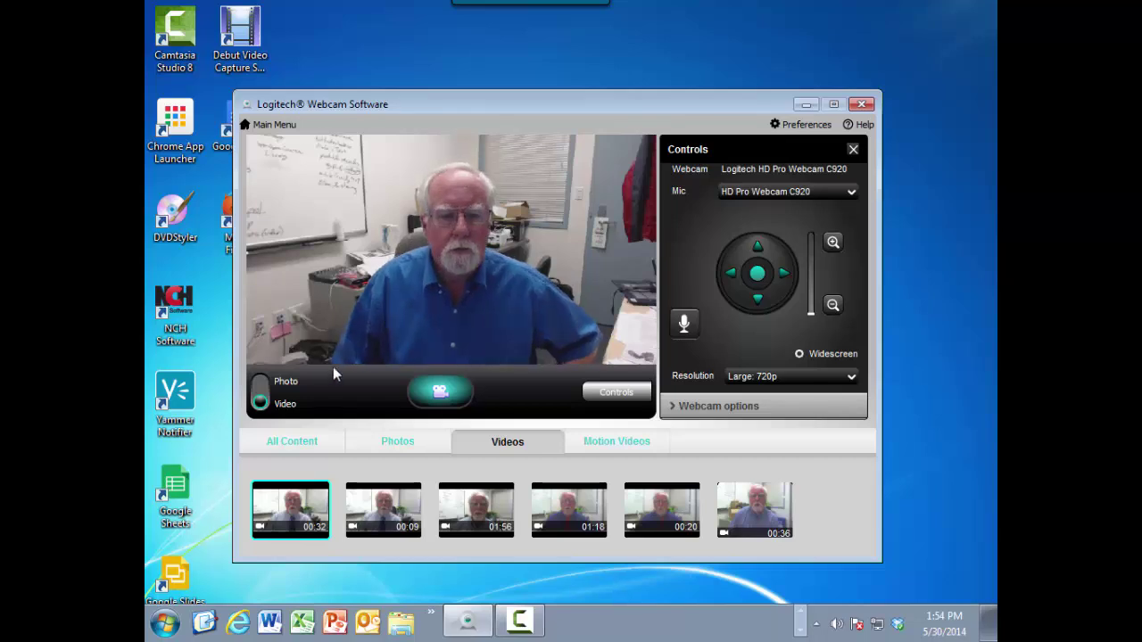
{"action": "left_click", "coordinate": [262, 384]}
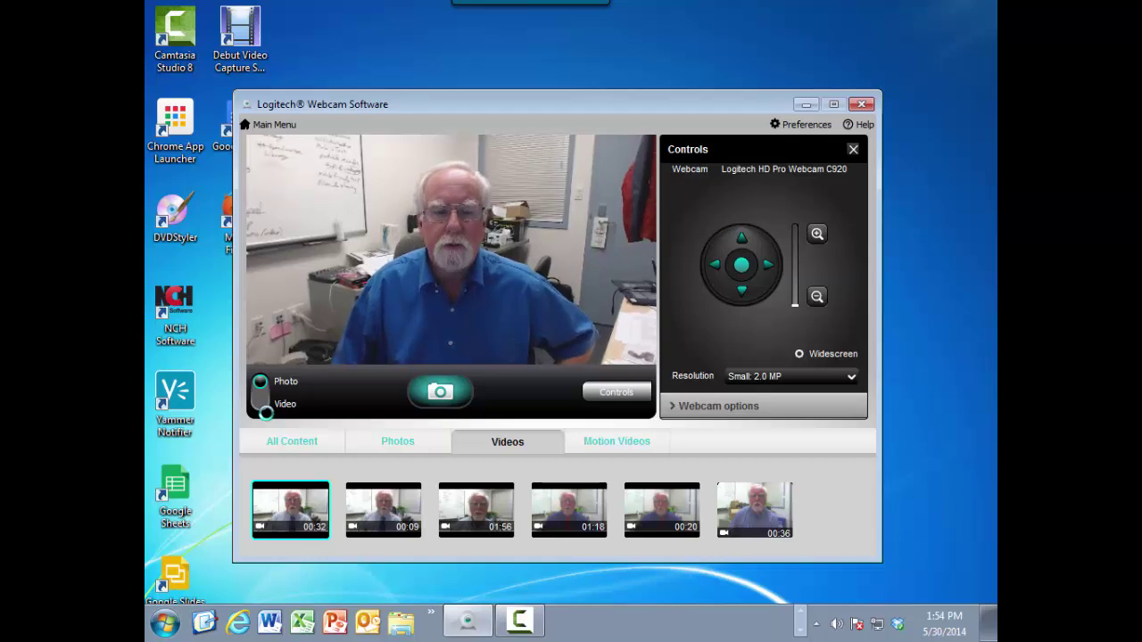
{"action": "left_click", "coordinate": [264, 408]}
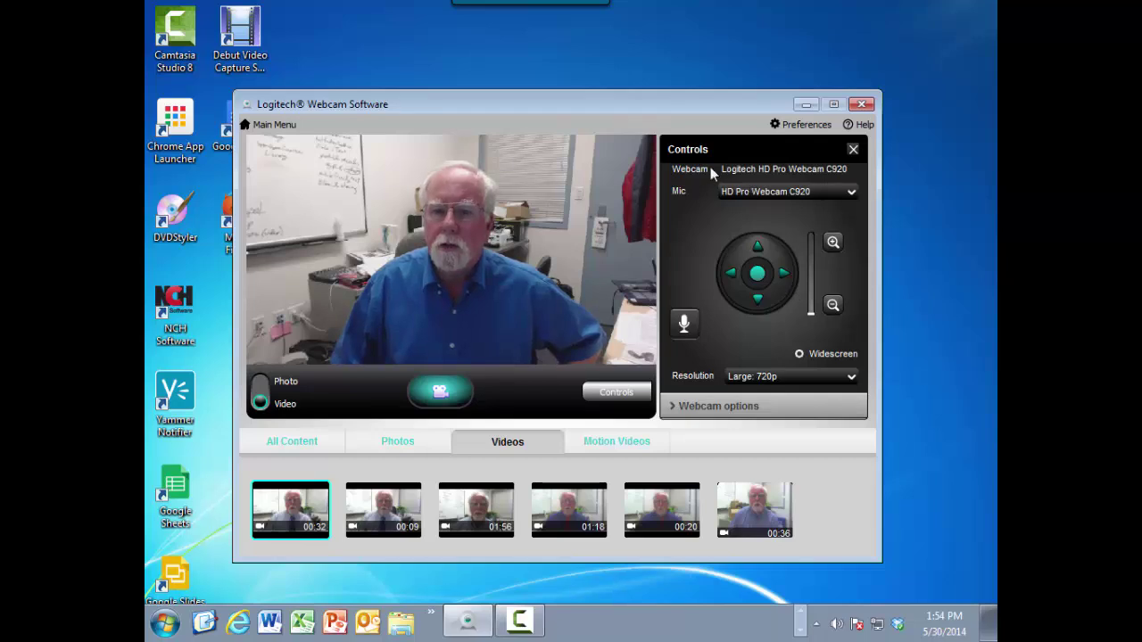
{"action": "left_click", "coordinate": [851, 193]}
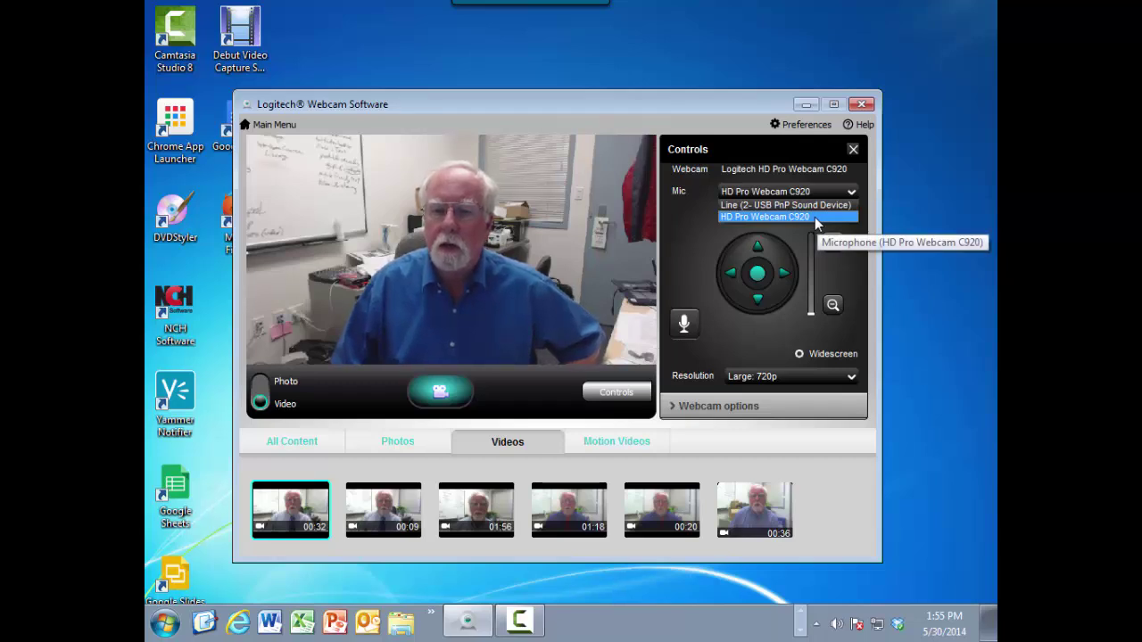
{"action": "left_click", "coordinate": [814, 216]}
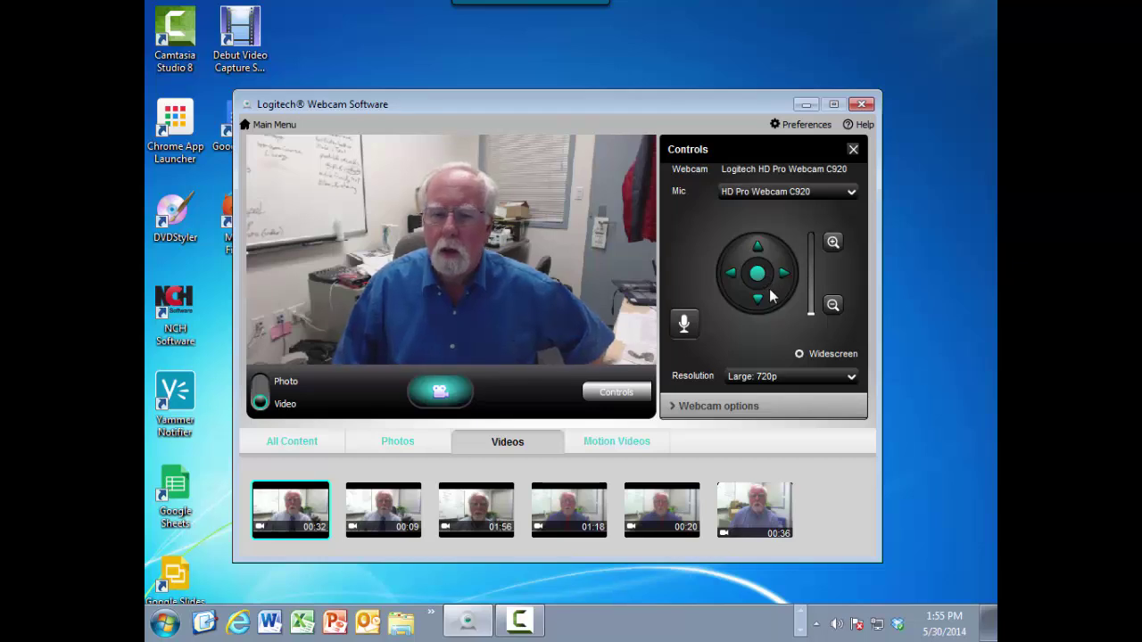
Zoom the preview in twice and out once, pan left and right, then mute and unmute the mic
{"action": "left_click", "coordinate": [833, 242]}
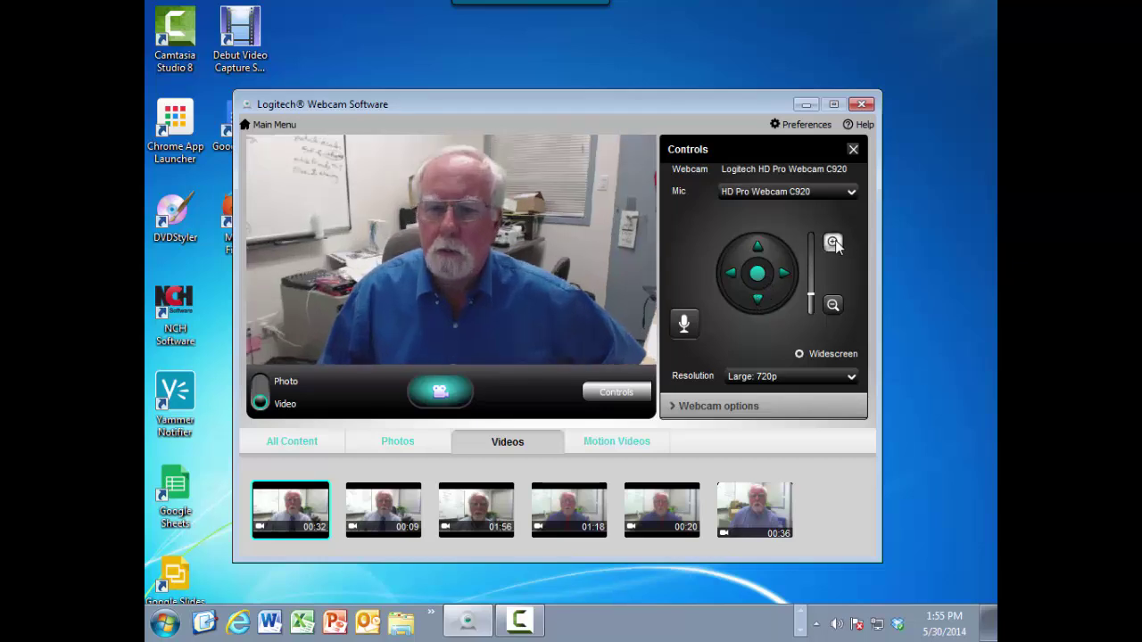
{"action": "left_click", "coordinate": [833, 243]}
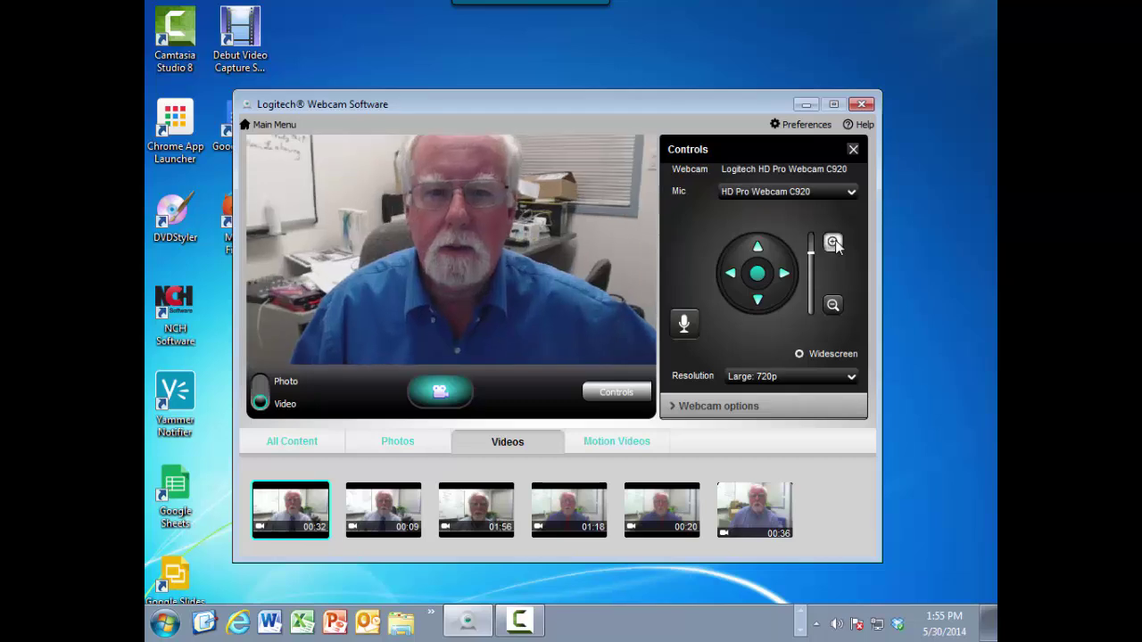
{"action": "left_click", "coordinate": [833, 305]}
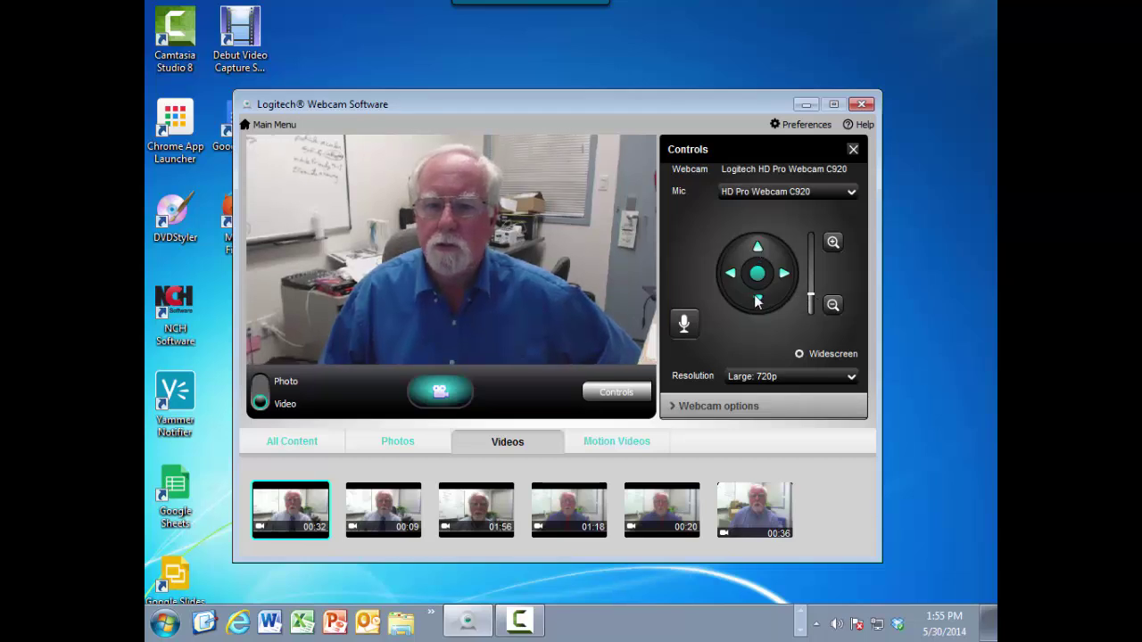
{"action": "left_click", "coordinate": [731, 276]}
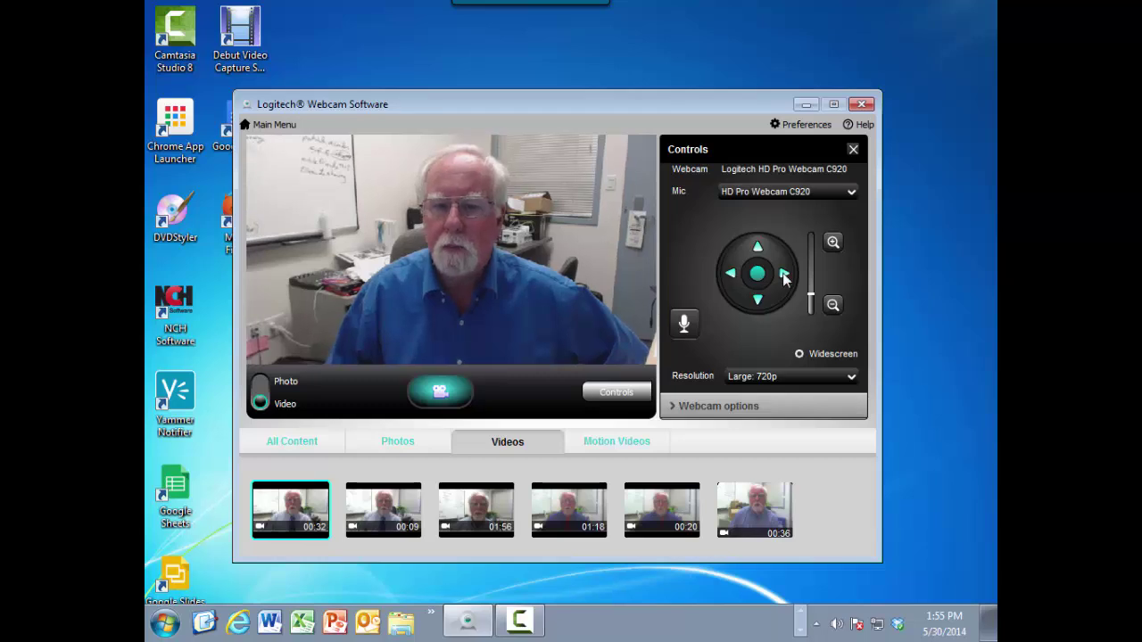
{"action": "left_click", "coordinate": [784, 275]}
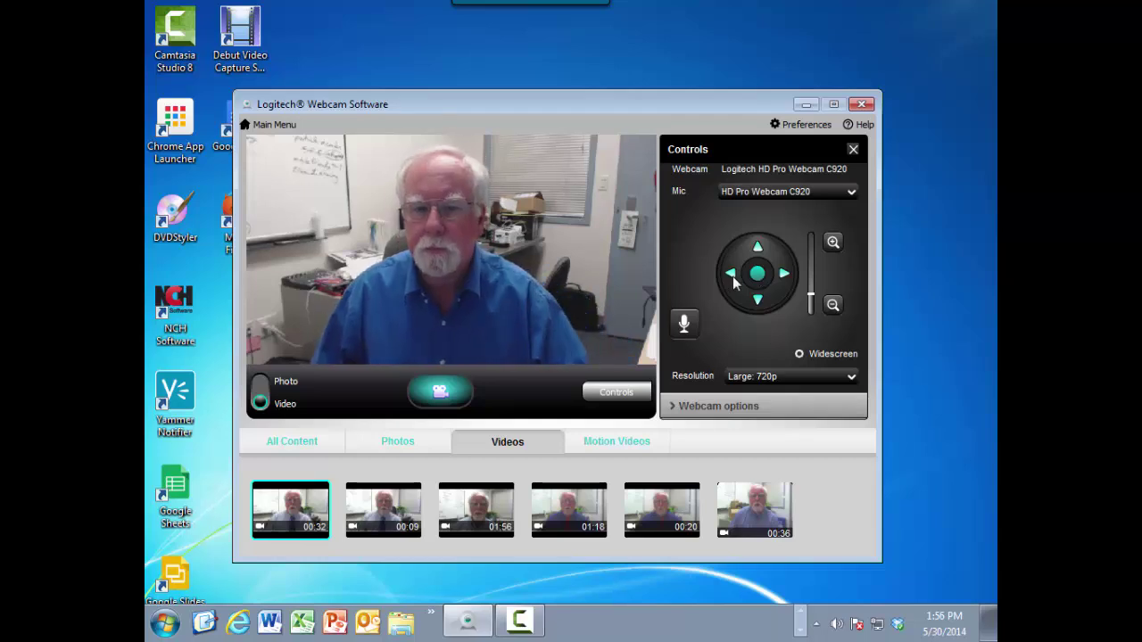
{"action": "left_click", "coordinate": [684, 325]}
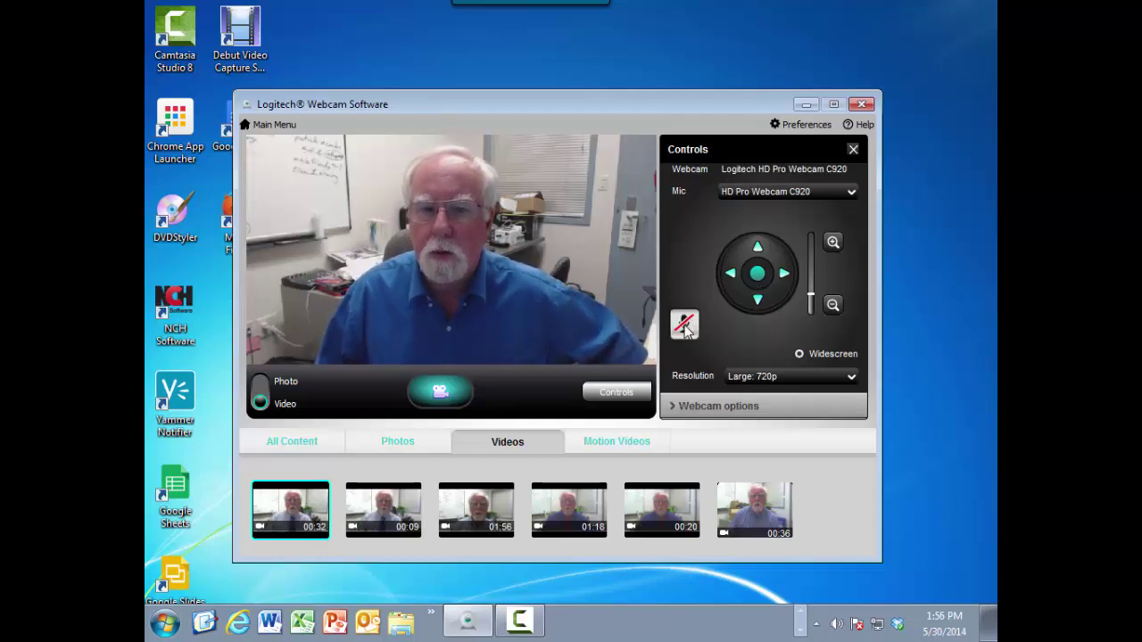
{"action": "left_click", "coordinate": [684, 326]}
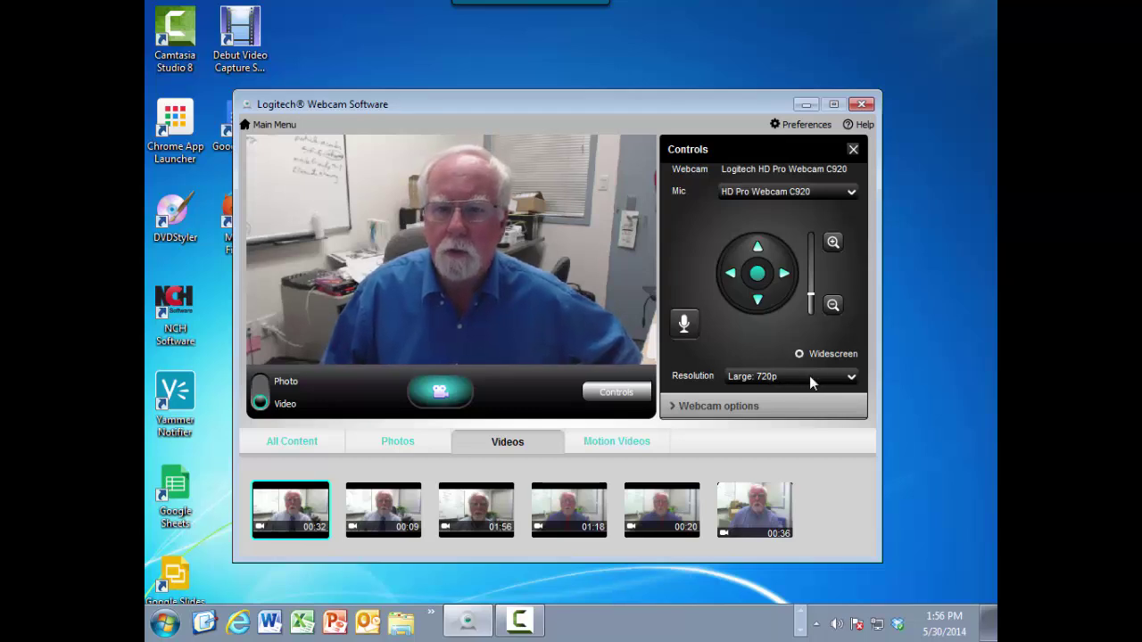
{"action": "left_click", "coordinate": [852, 378]}
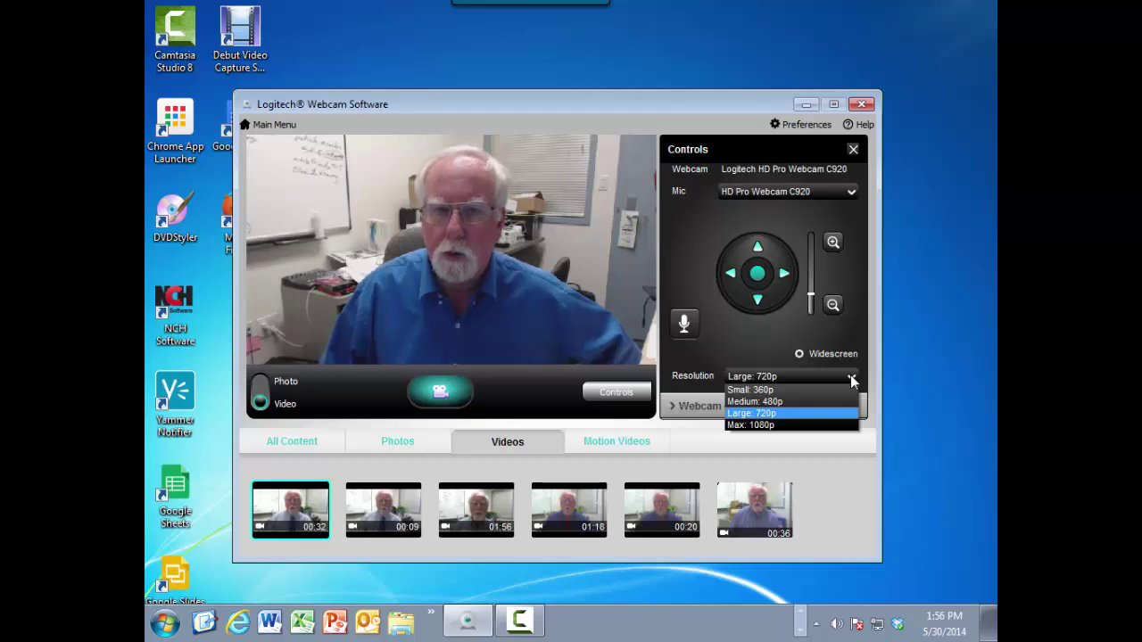
{"action": "left_click", "coordinate": [850, 375]}
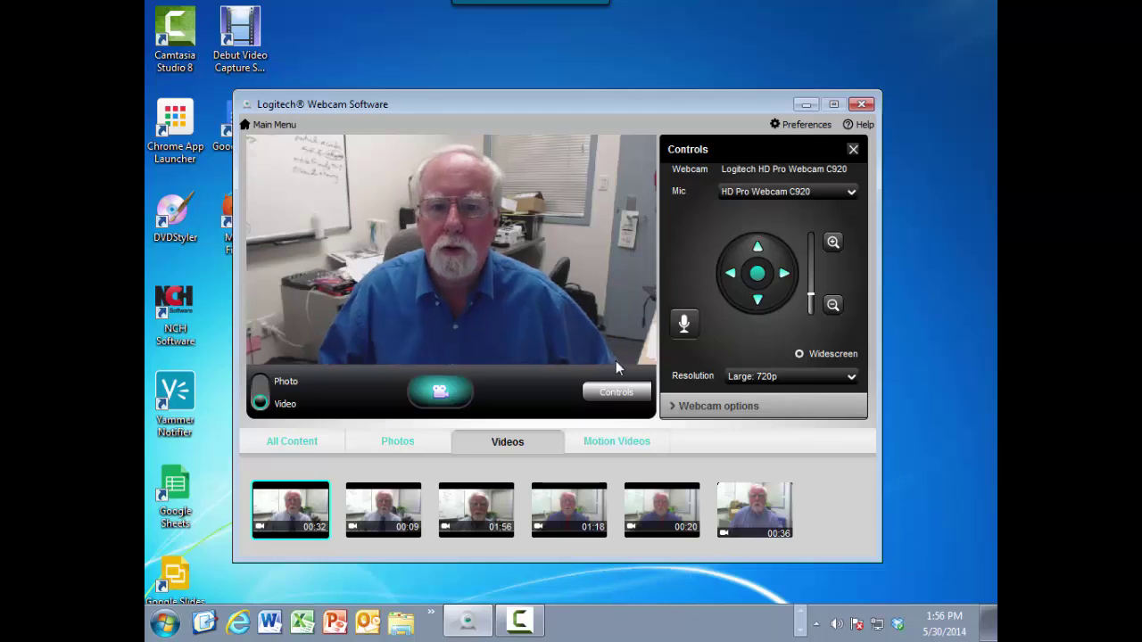
Hide and reshow the Controls panel, then record a 13-second video, Video 7.mp4
{"action": "left_click", "coordinate": [617, 391]}
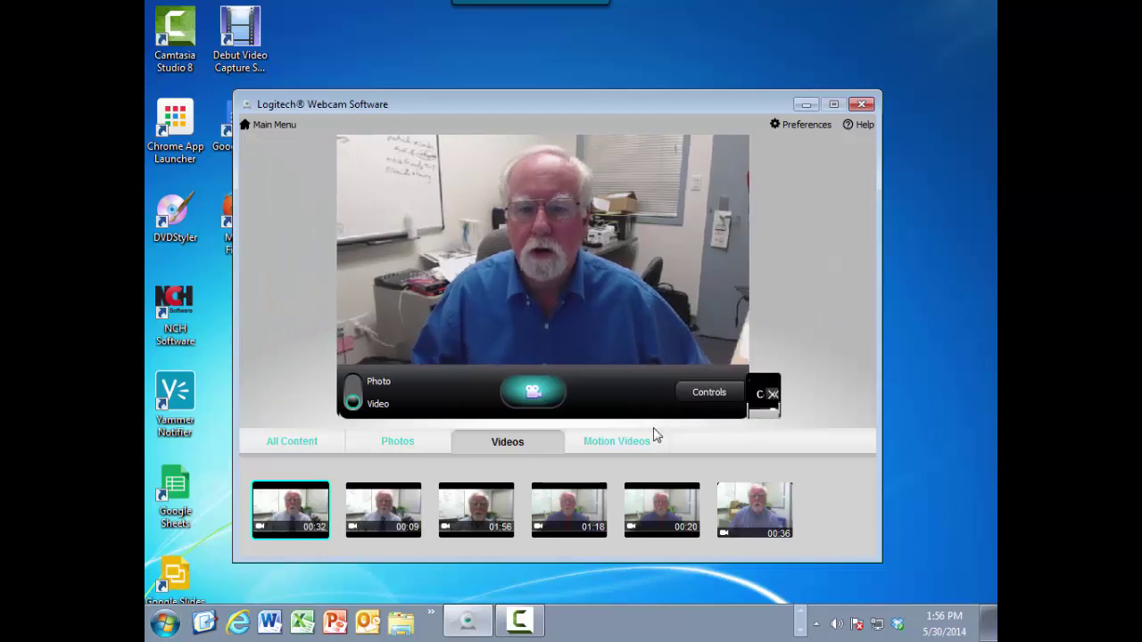
{"action": "left_click", "coordinate": [724, 392]}
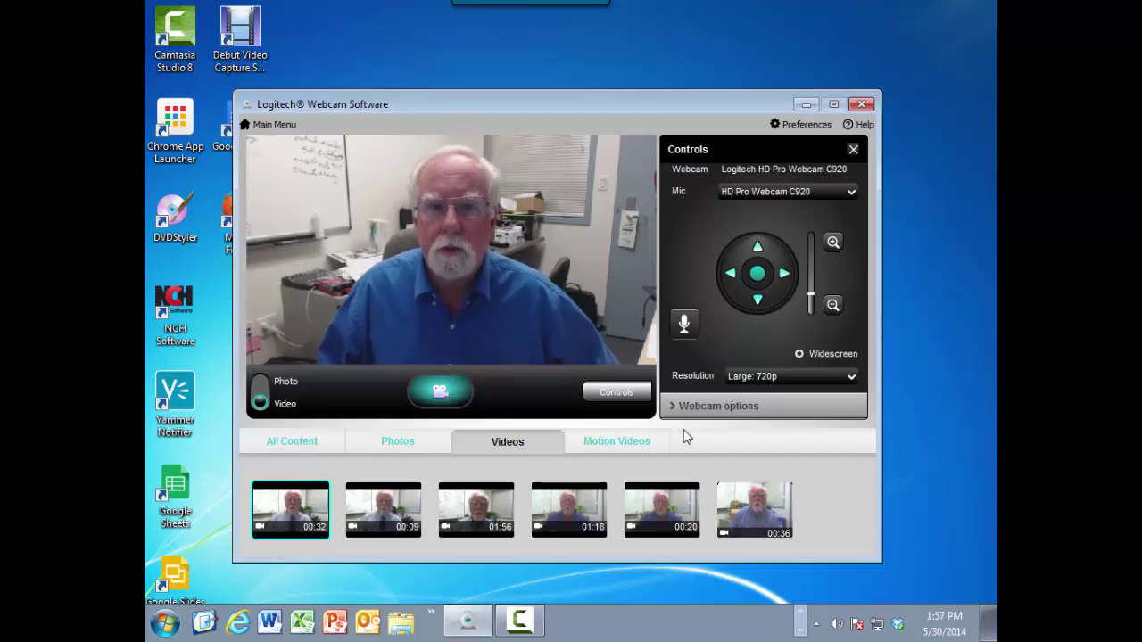
{"action": "left_click", "coordinate": [442, 394]}
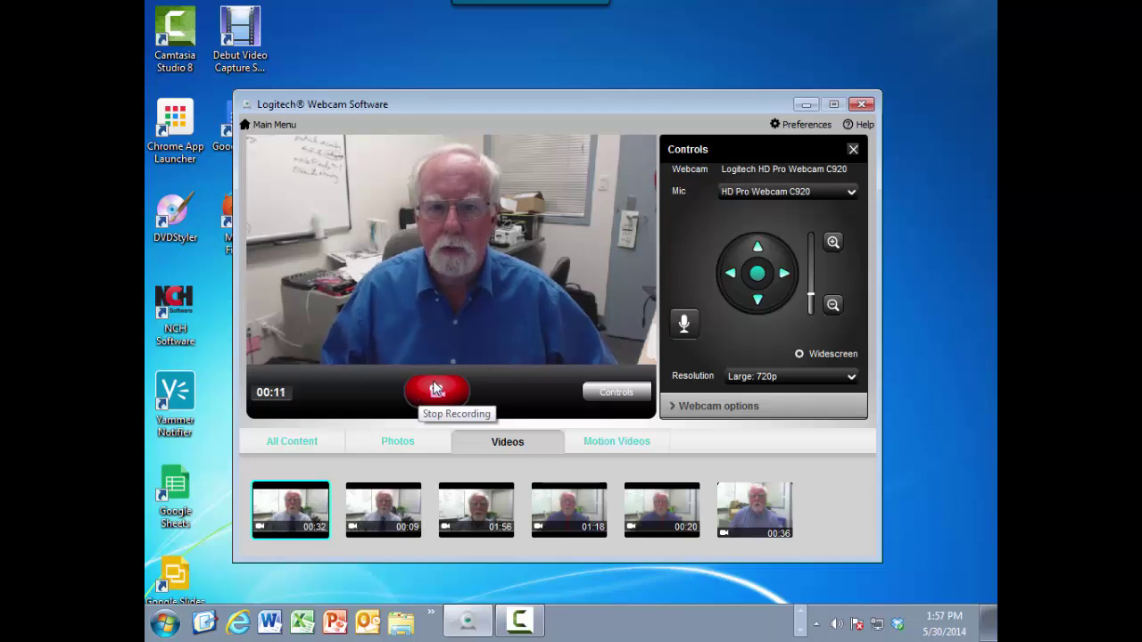
{"action": "left_click", "coordinate": [432, 395]}
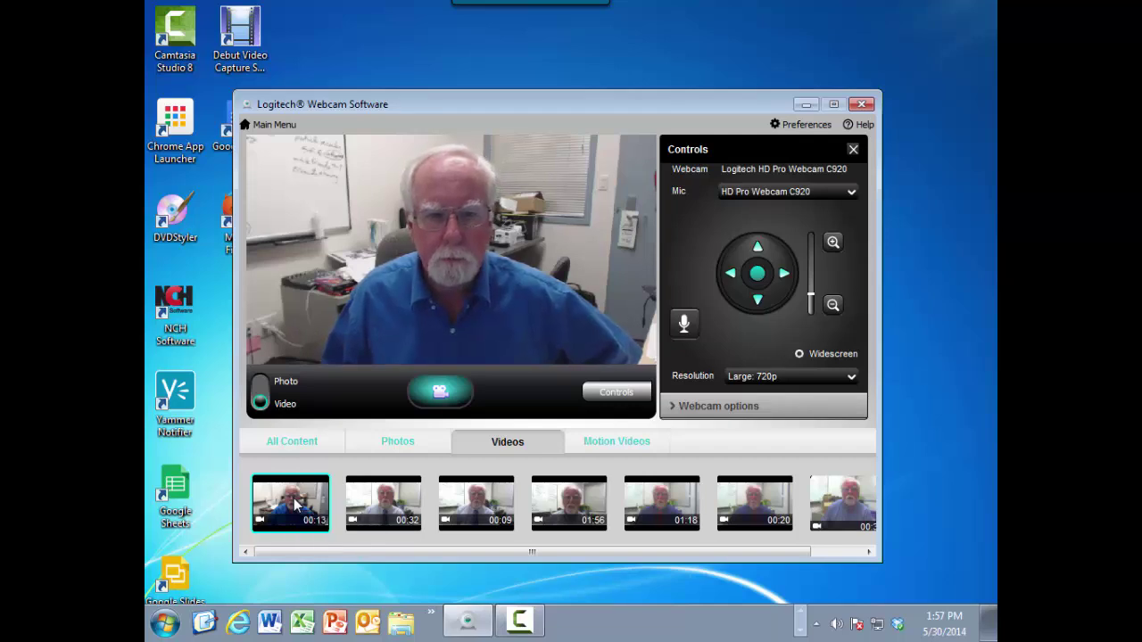
Play and pause Video 7.mp4, then delete it from the gallery
{"action": "double_click", "coordinate": [296, 505]}
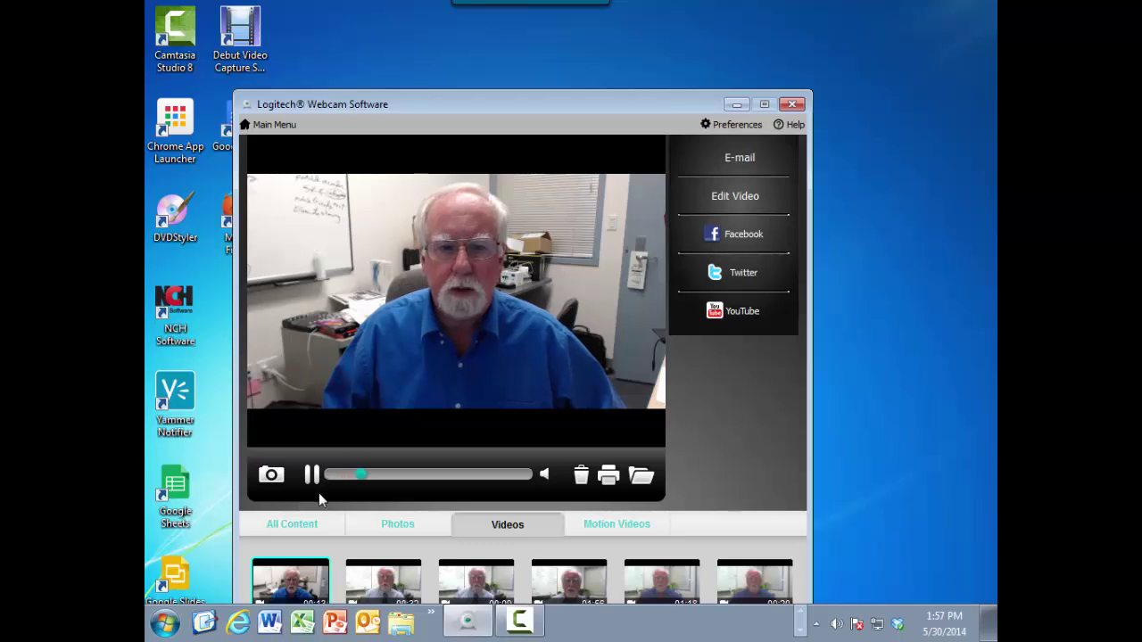
{"action": "left_click", "coordinate": [311, 474]}
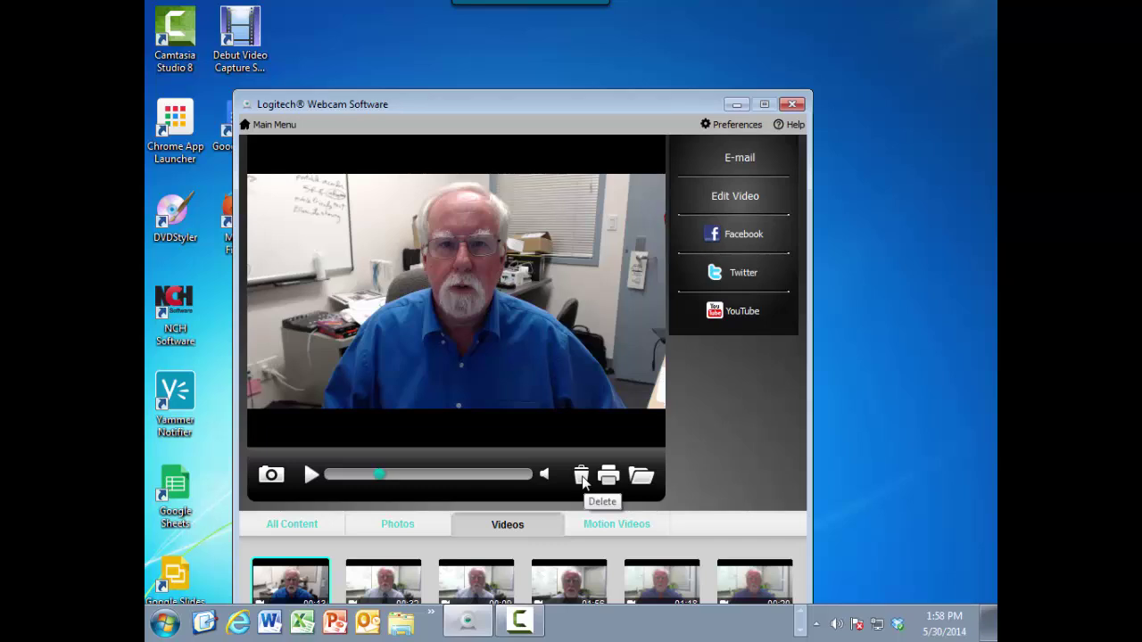
{"action": "left_click", "coordinate": [581, 480]}
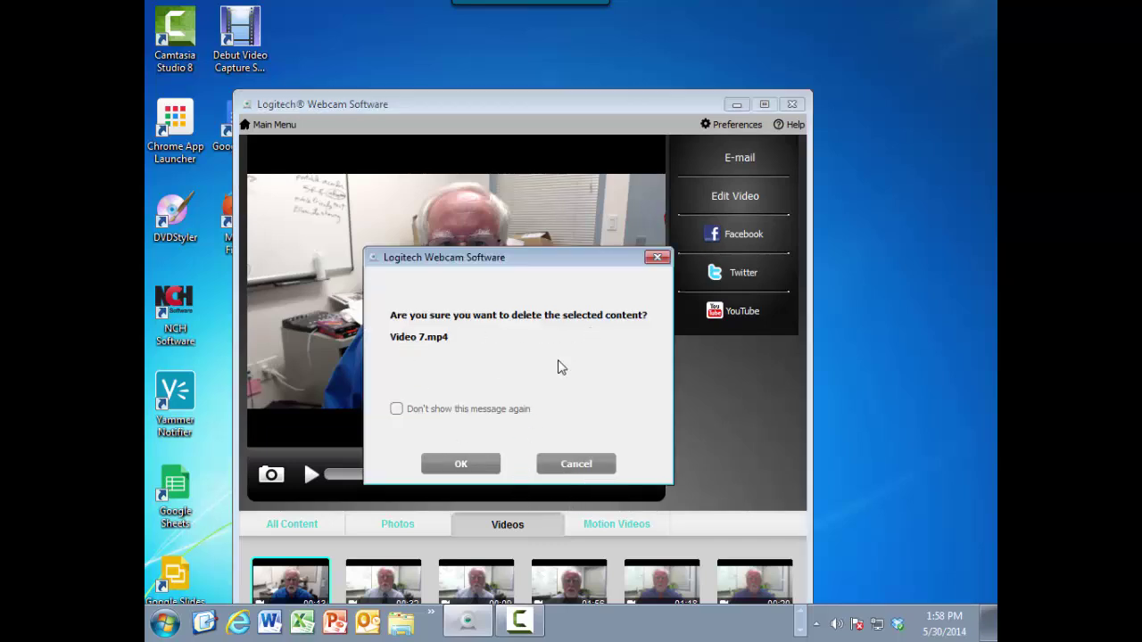
{"action": "left_click", "coordinate": [461, 464]}
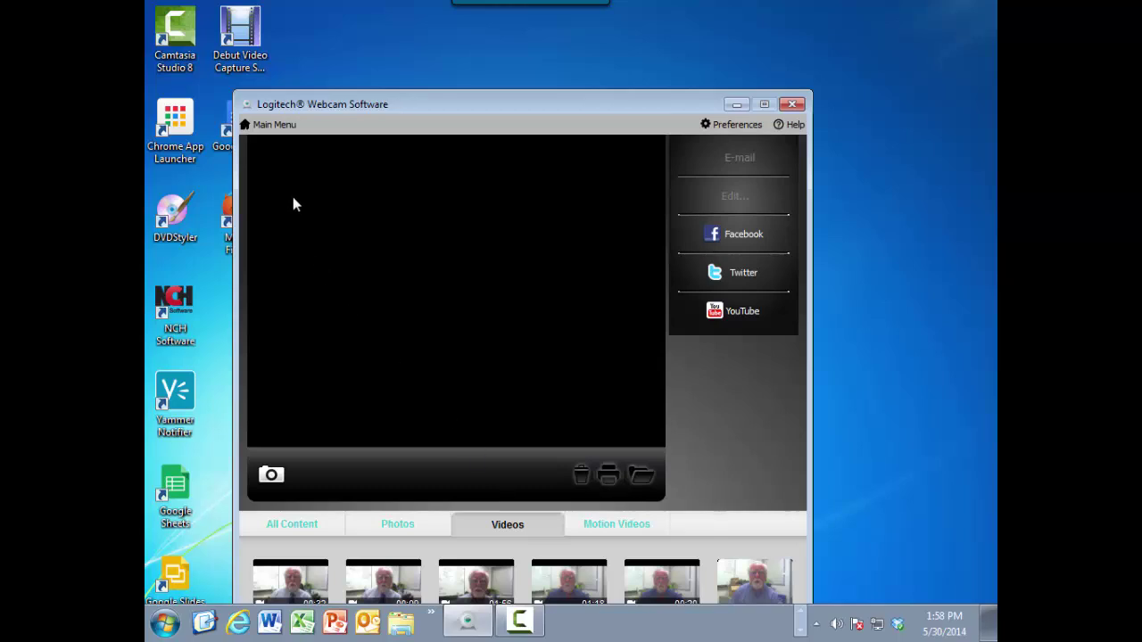
Return to the main menu and reopen the Quick Capture live preview
{"action": "left_click", "coordinate": [276, 124]}
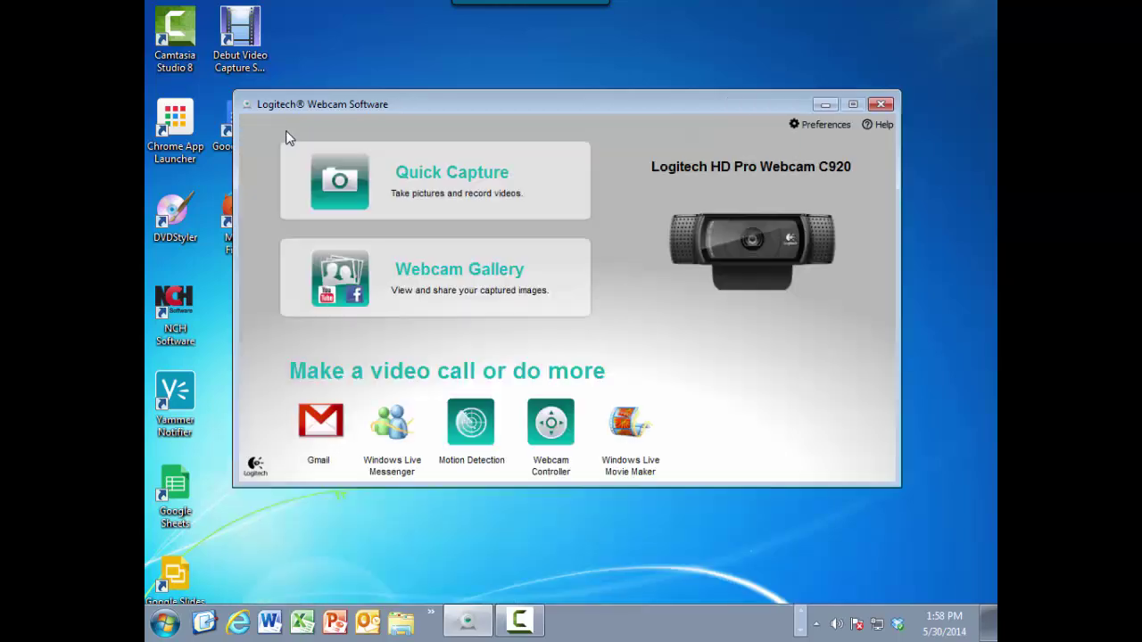
{"action": "left_click", "coordinate": [440, 197]}
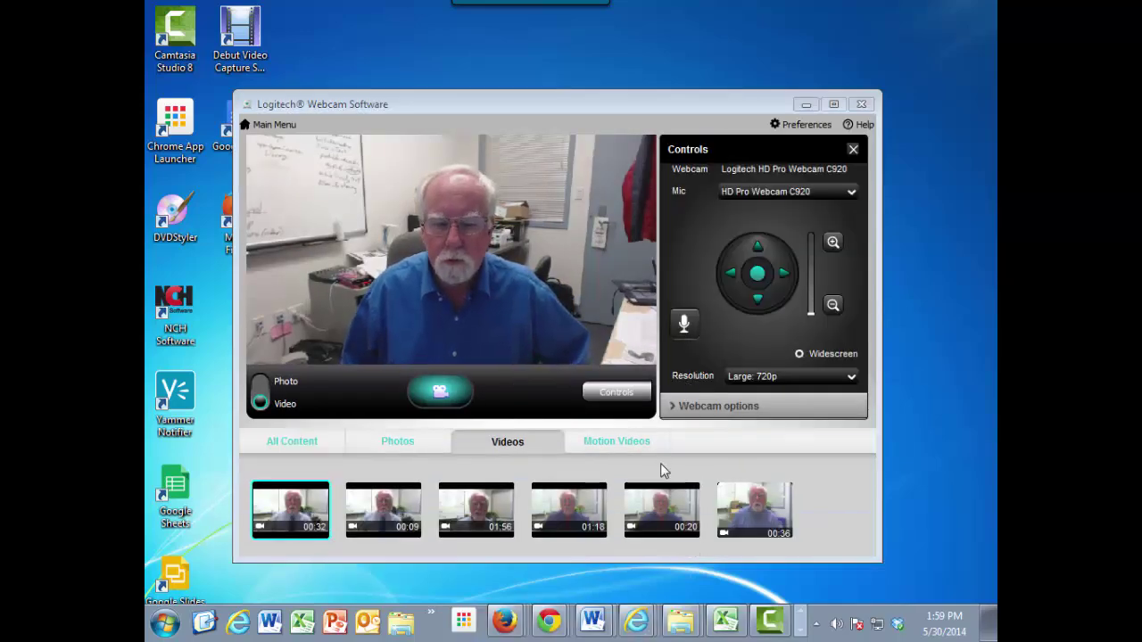
{"action": "right_click", "coordinate": [678, 622]}
{"action": "left_click", "coordinate": [658, 548]}
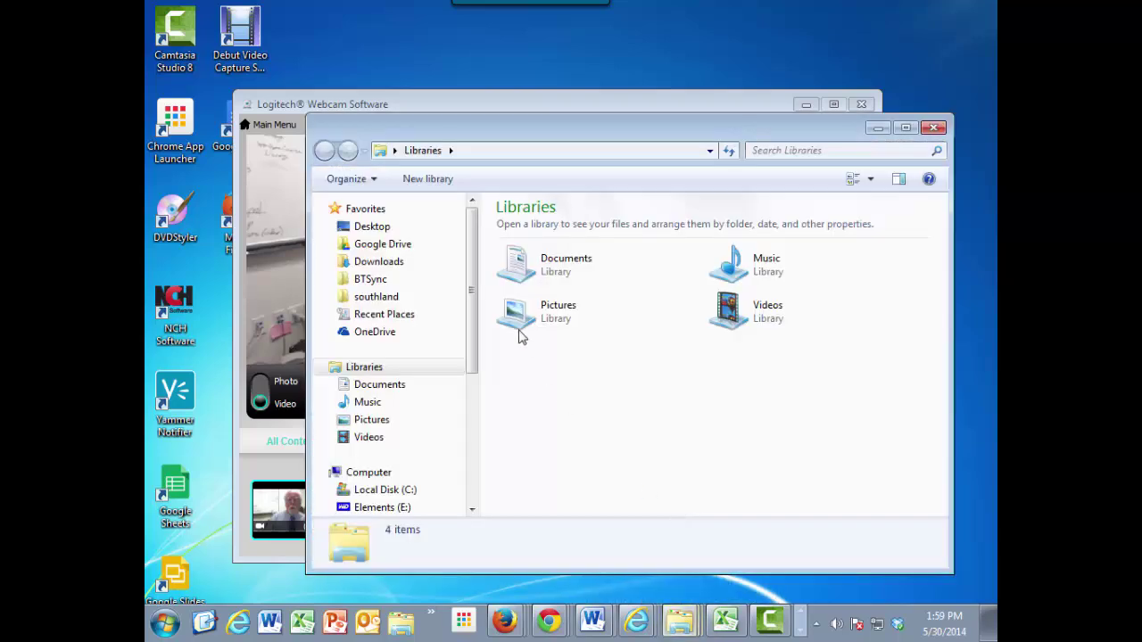
{"action": "scroll", "coordinate": [464, 393], "scroll_direction": "down", "scroll_amount": 2}
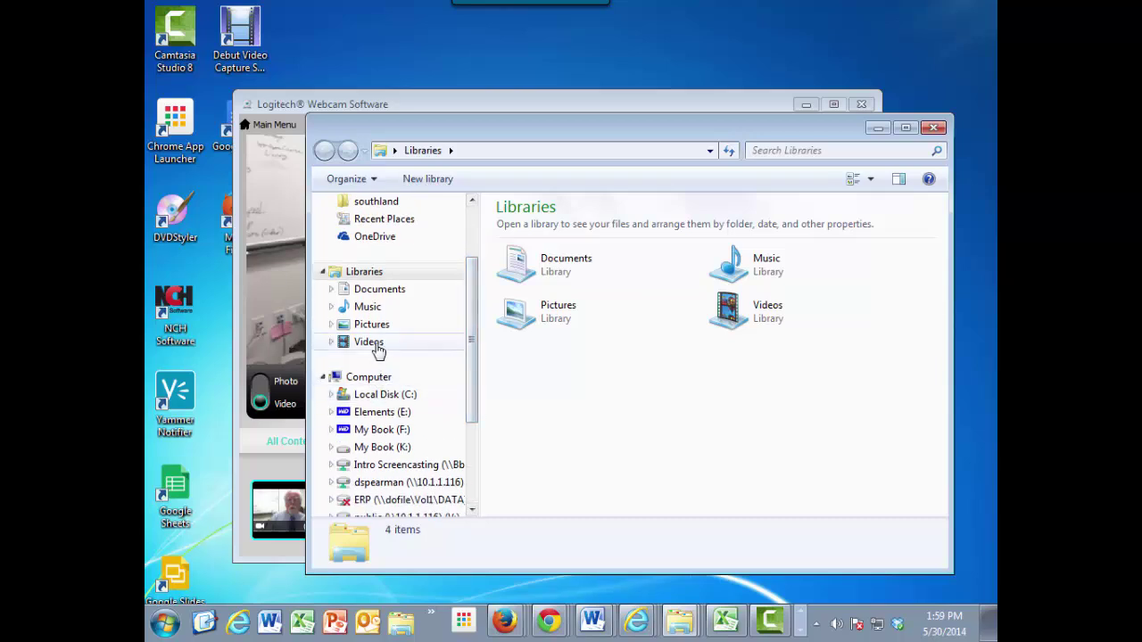
{"action": "left_click", "coordinate": [370, 342]}
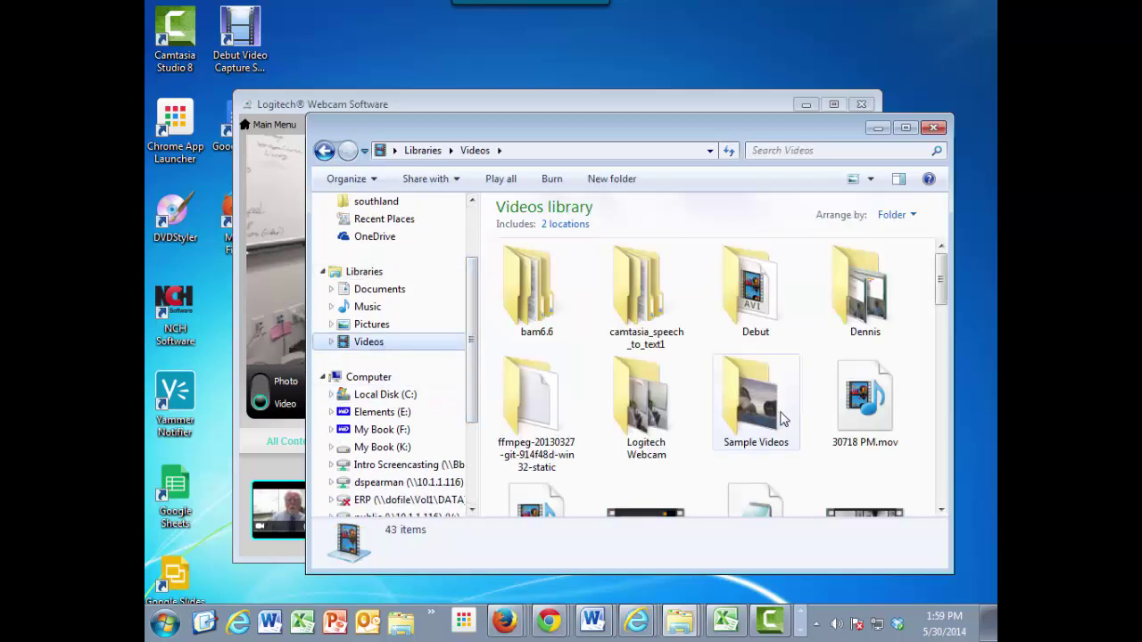
{"action": "double_click", "coordinate": [648, 419]}
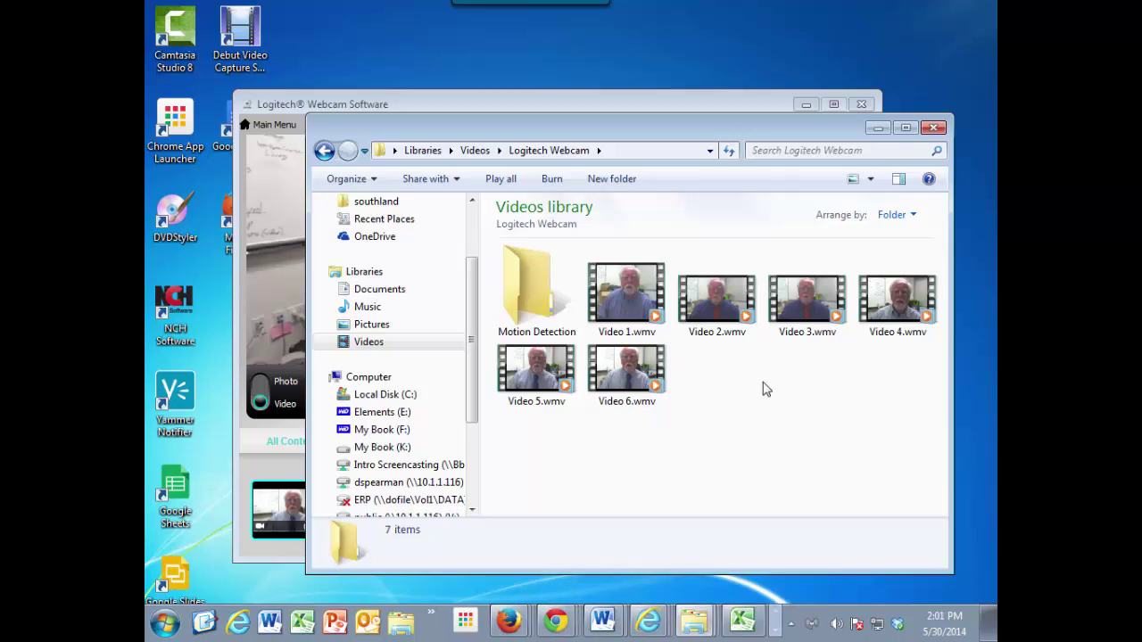
{"action": "left_click", "coordinate": [933, 127]}
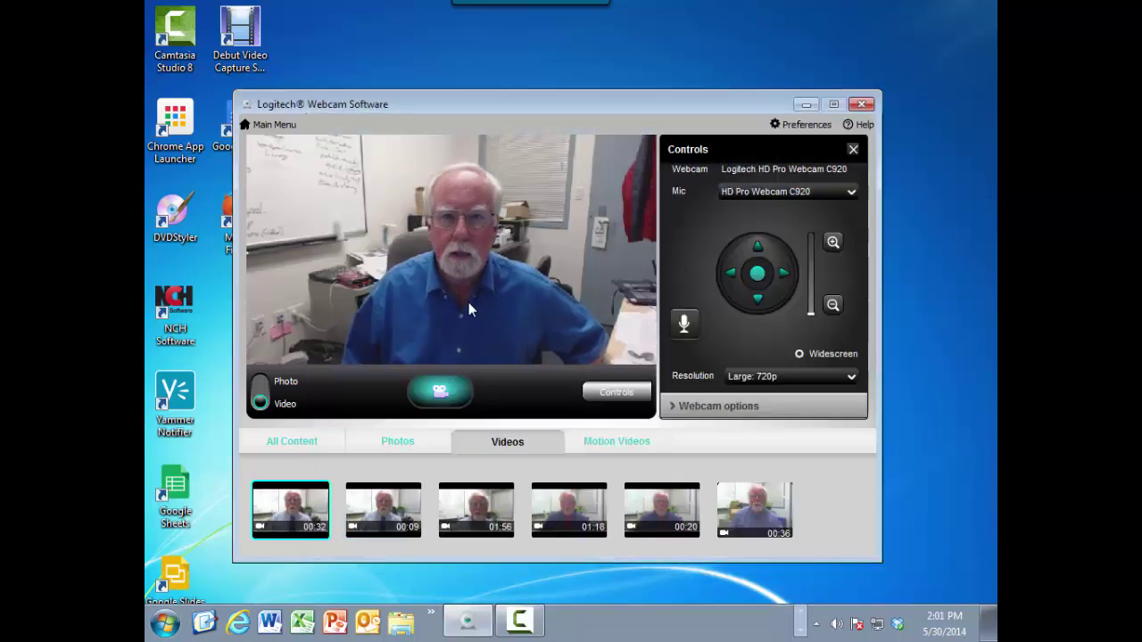
Play and pause a saved video, then choose to share it to YouTube
{"action": "double_click", "coordinate": [365, 510]}
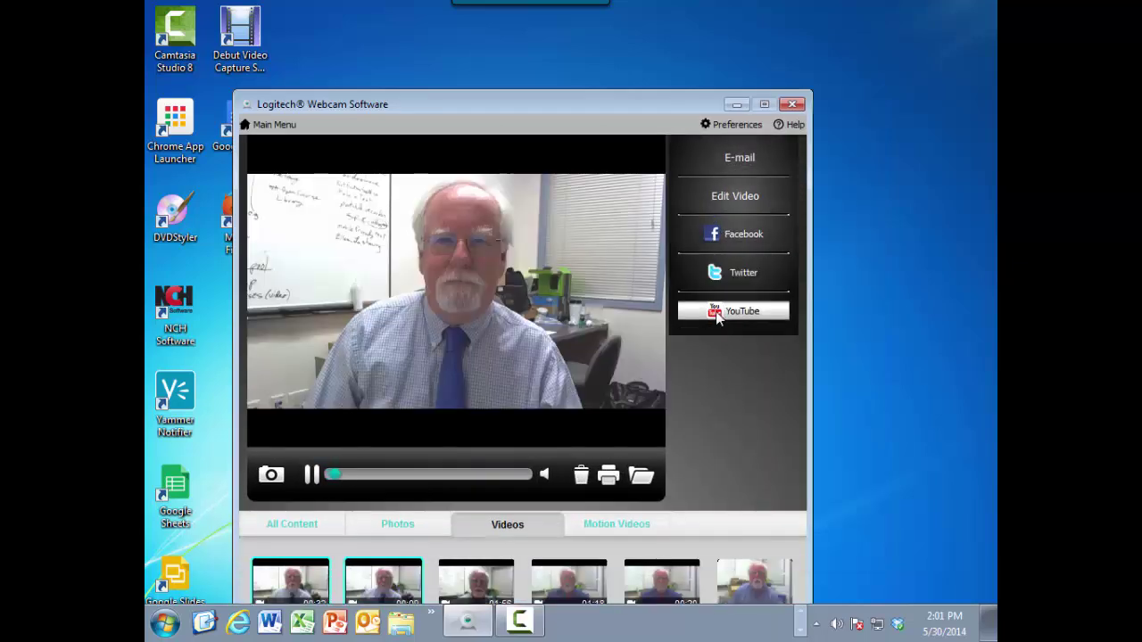
{"action": "left_click", "coordinate": [311, 474]}
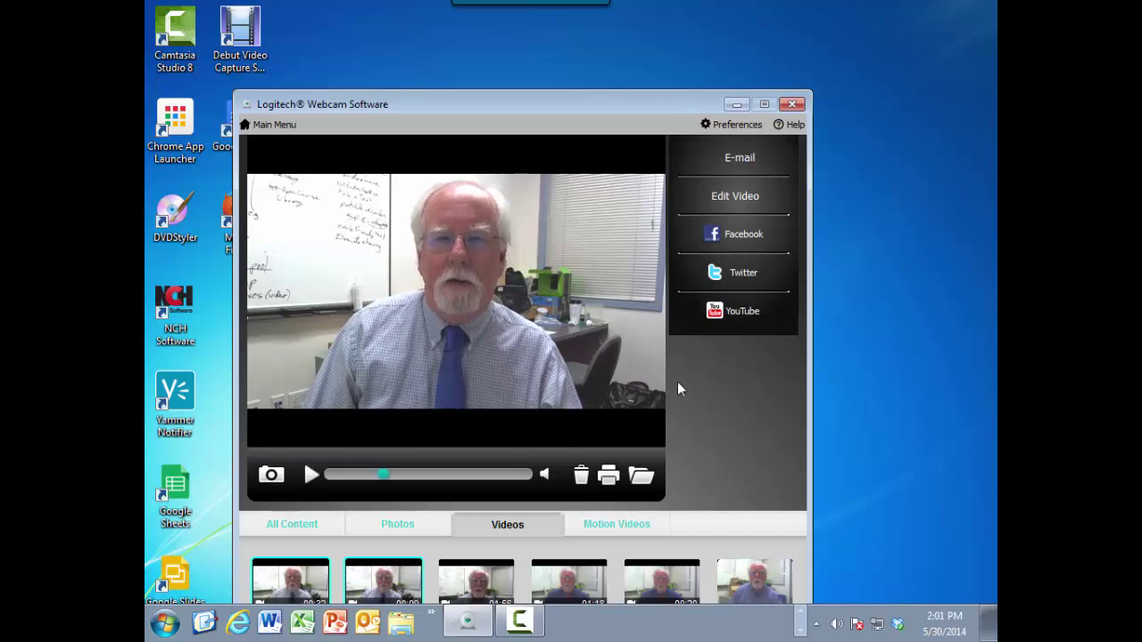
{"action": "left_click", "coordinate": [736, 314]}
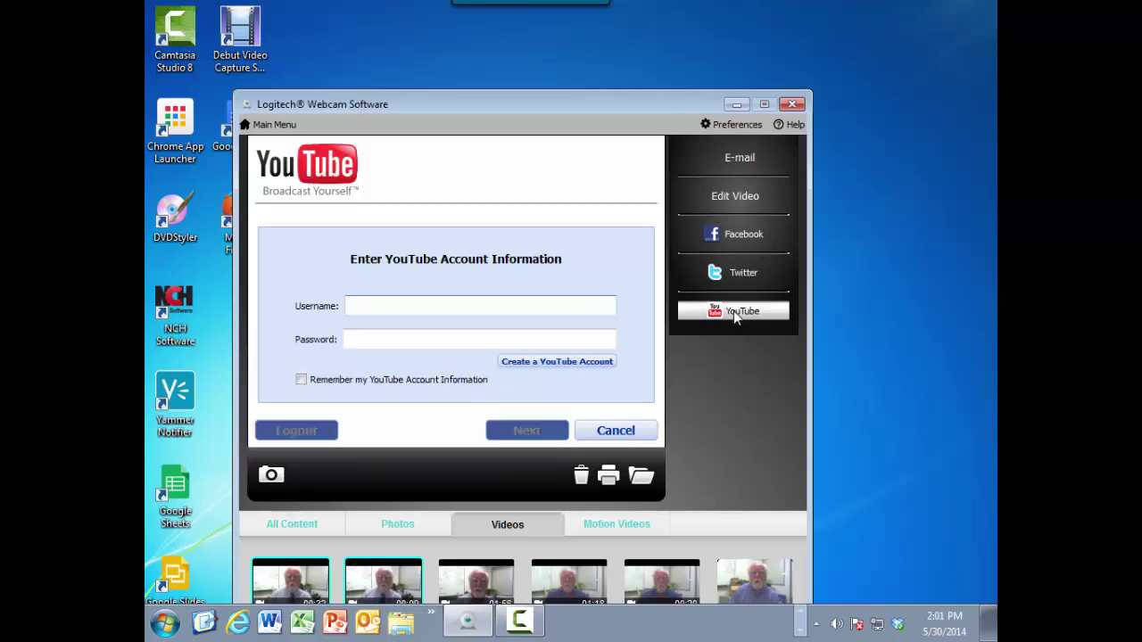
Sign in to YouTube with the account username and password
{"action": "left_click", "coordinate": [424, 301]}
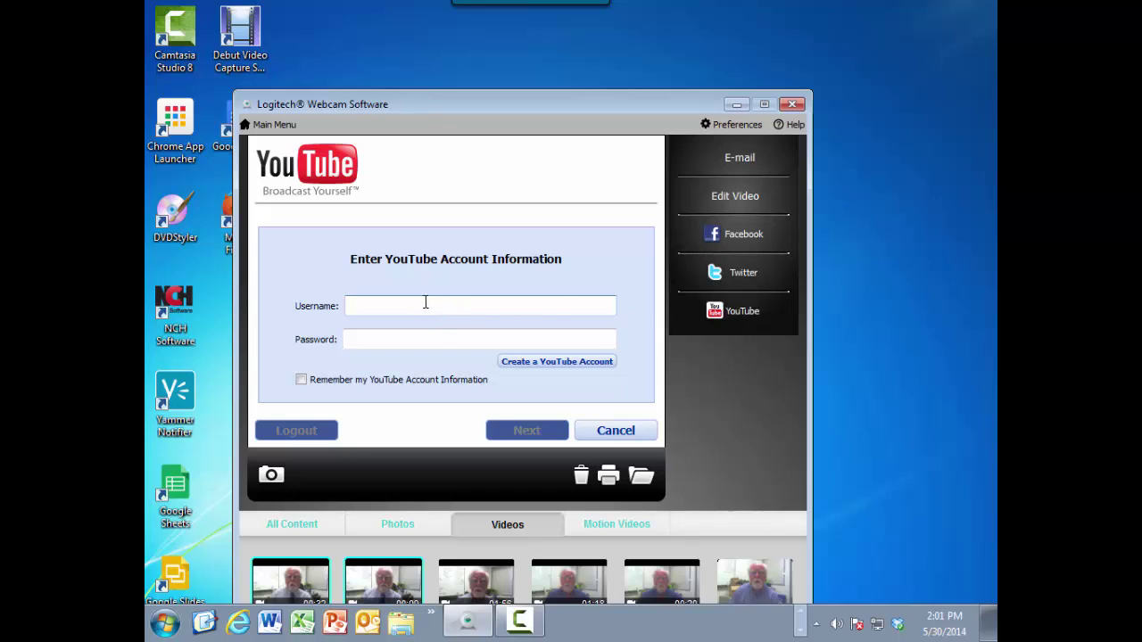
{"action": "left_click", "coordinate": [411, 345]}
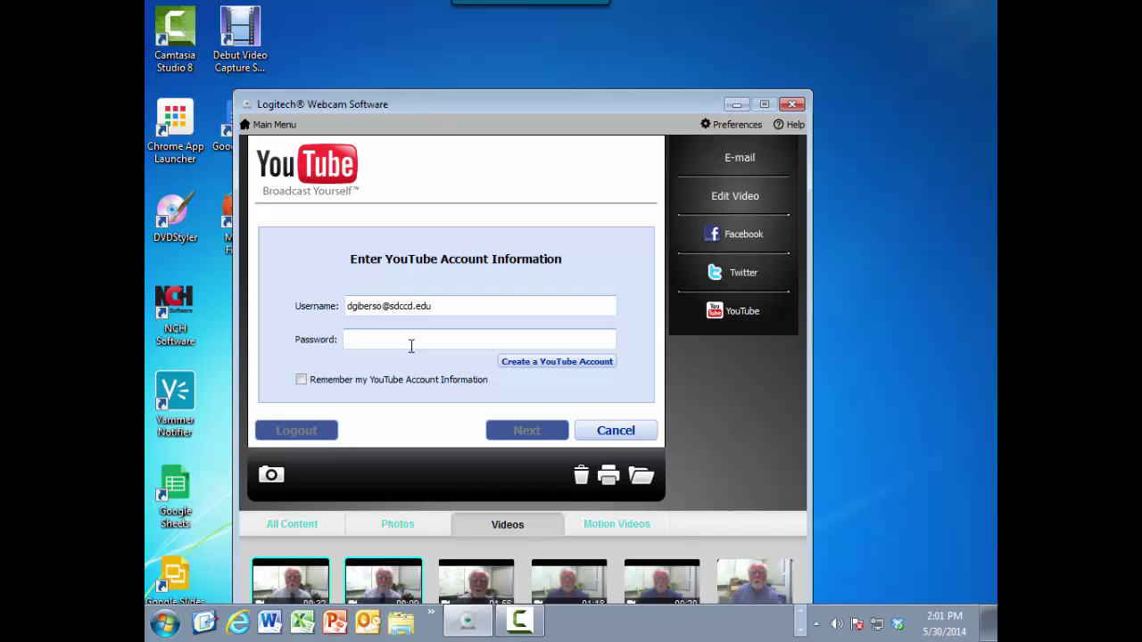
{"action": "type", "text": "••"}
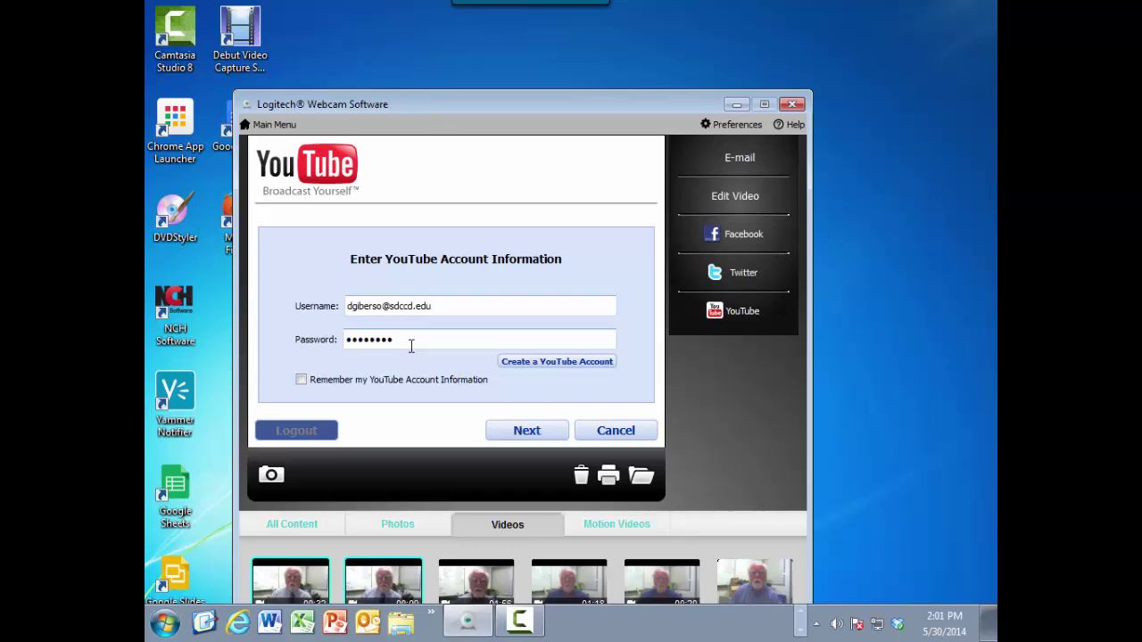
{"action": "type", "text": "•"}
{"action": "left_click", "coordinate": [526, 430]}
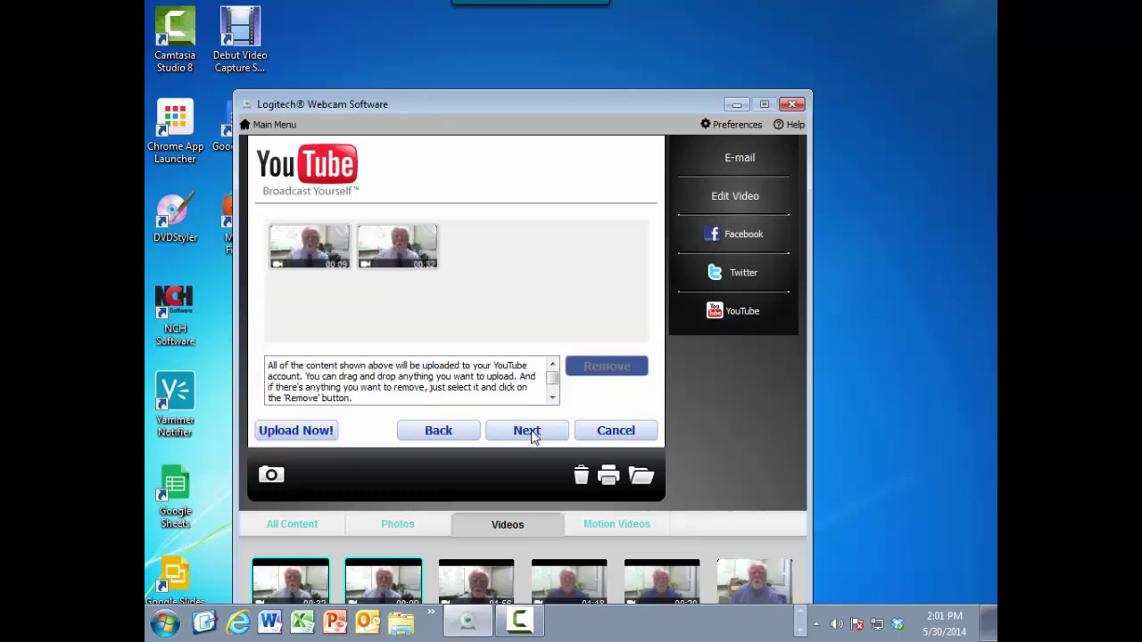
Remove the first video from the upload list and retitle the remaining video 'Sample 1'
{"action": "left_click", "coordinate": [311, 250]}
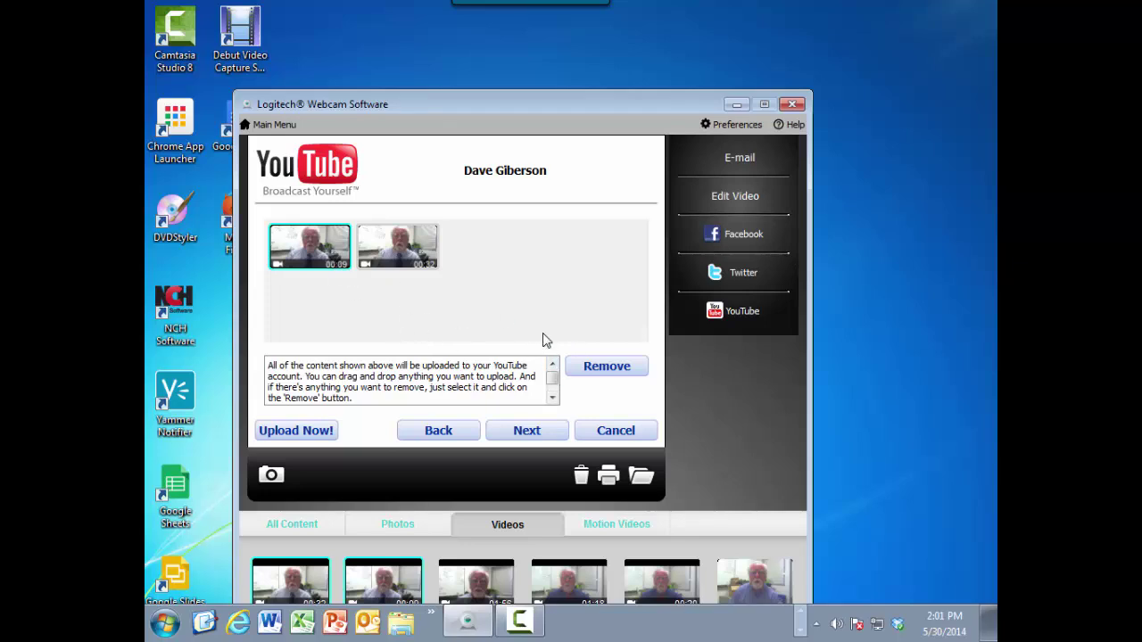
{"action": "left_click", "coordinate": [589, 370]}
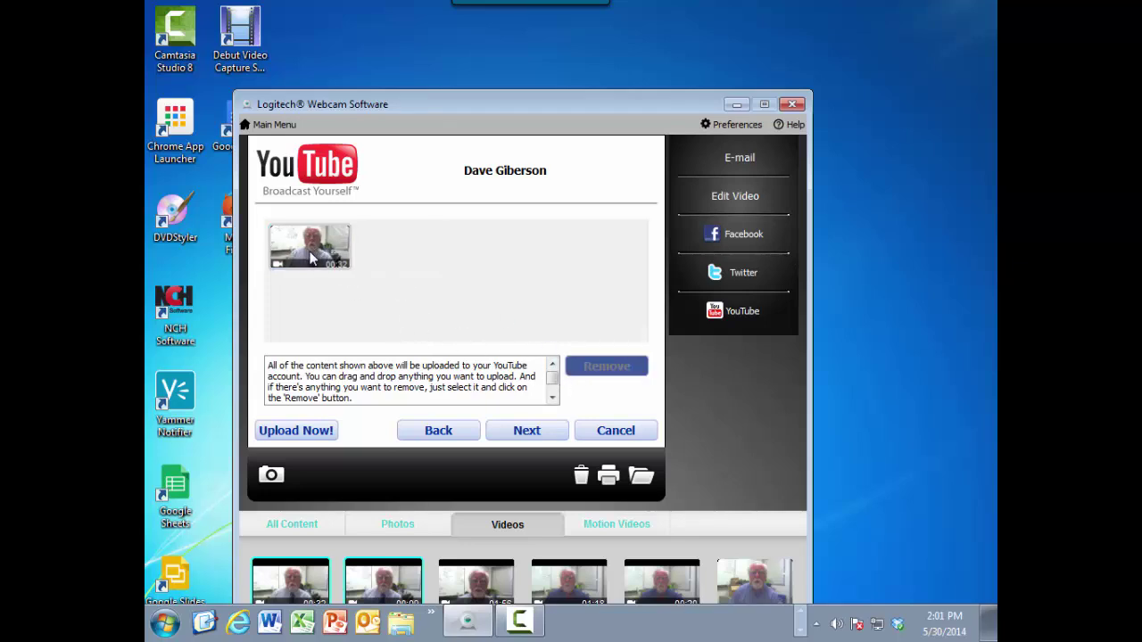
{"action": "left_click", "coordinate": [527, 432]}
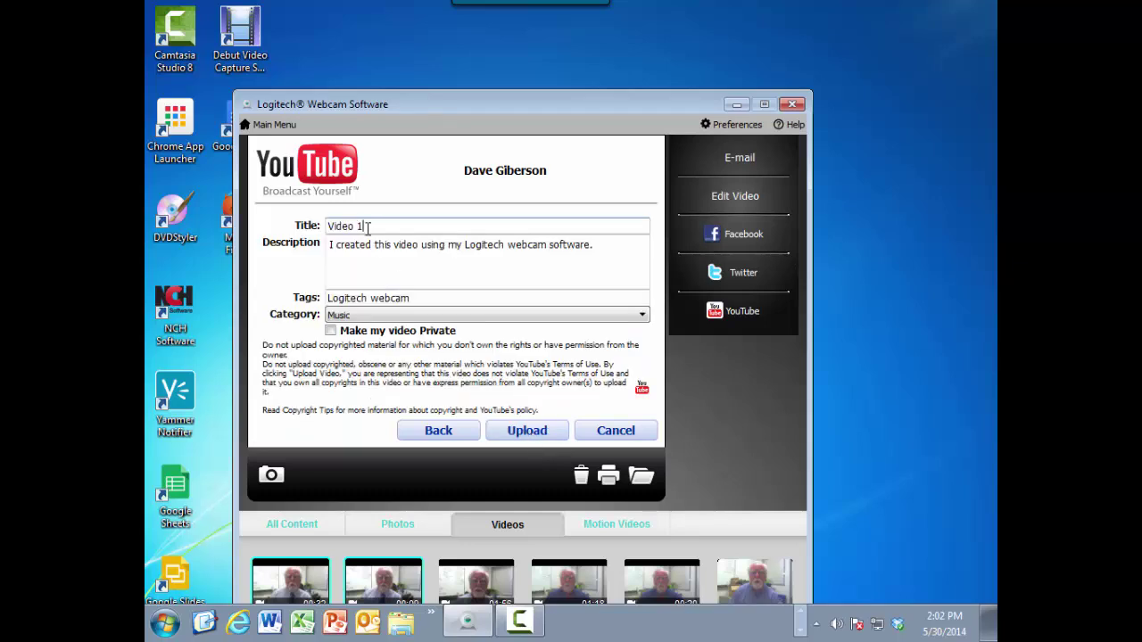
{"action": "left_click_drag", "start_coordinate": [366, 223], "coordinate": [327, 225]}
{"action": "type", "text": "Sample"}
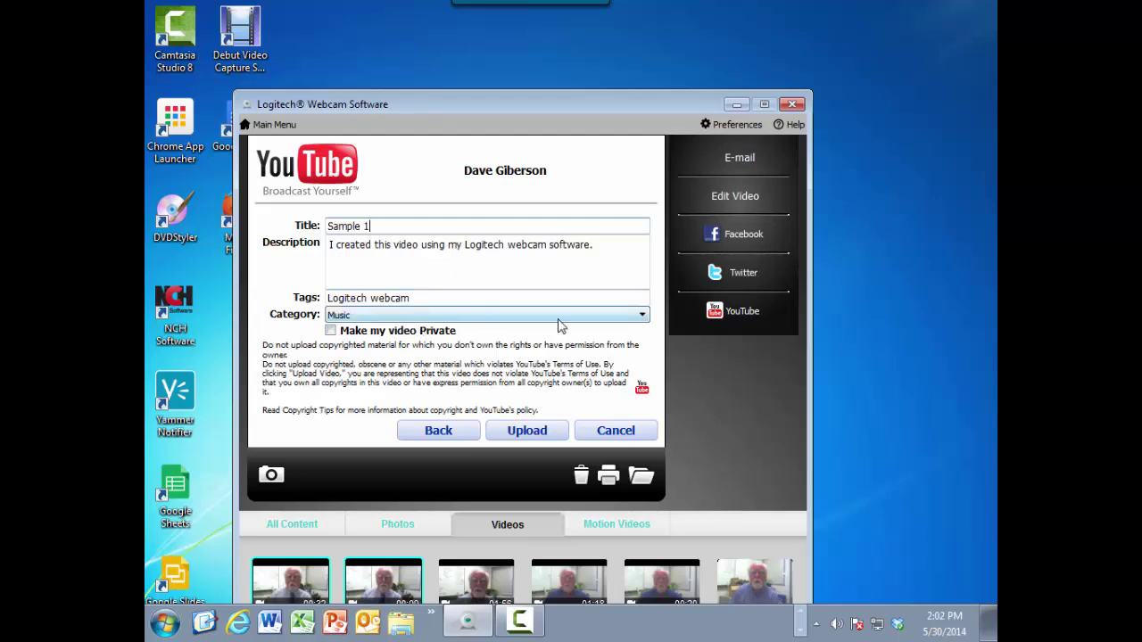
Set the category to Science & Technology and upload the Sample 1 video
{"action": "left_click", "coordinate": [642, 315]}
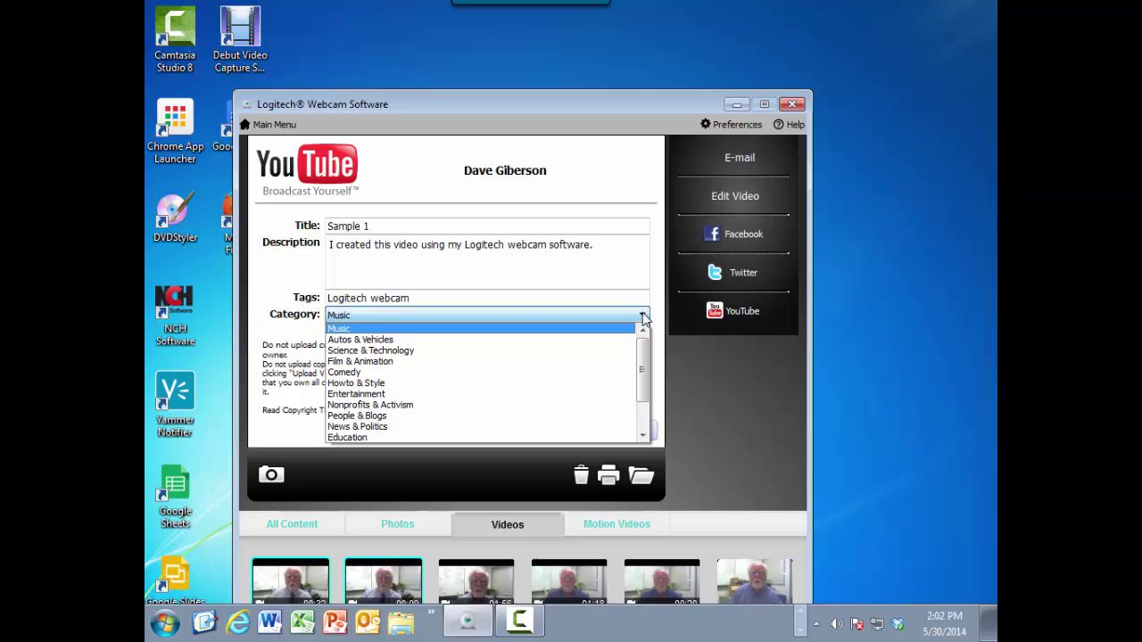
{"action": "left_click", "coordinate": [616, 350]}
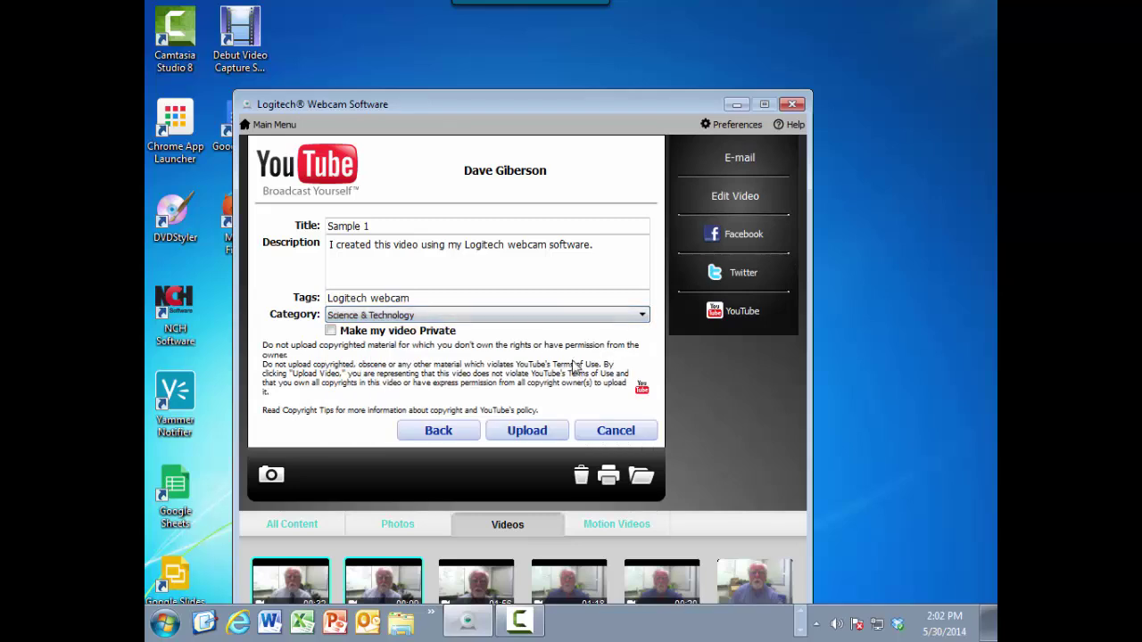
{"action": "left_click", "coordinate": [538, 434]}
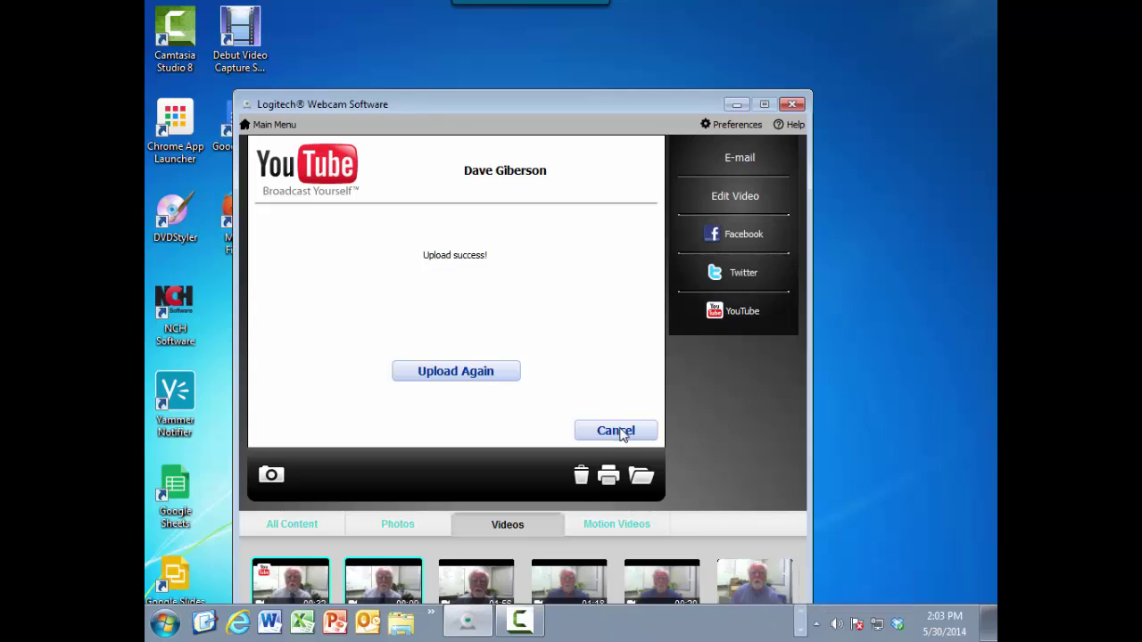
Cancel the YouTube upload screen, return to the main menu and reopen Quick Capture
{"action": "left_click", "coordinate": [616, 432]}
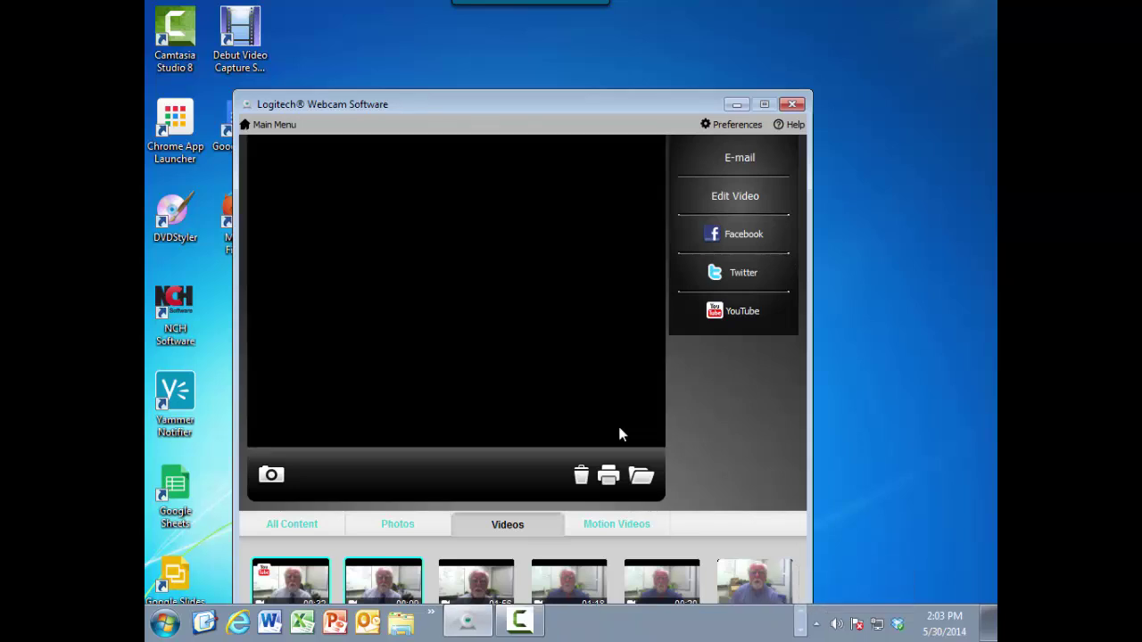
{"action": "left_click", "coordinate": [275, 124]}
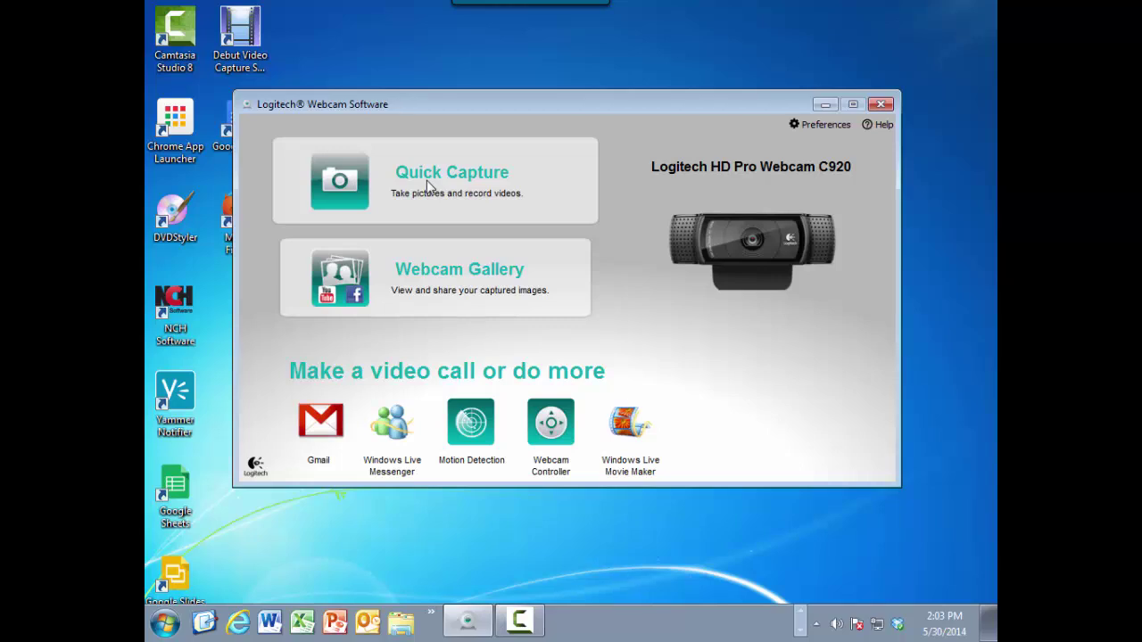
{"action": "left_click", "coordinate": [428, 185]}
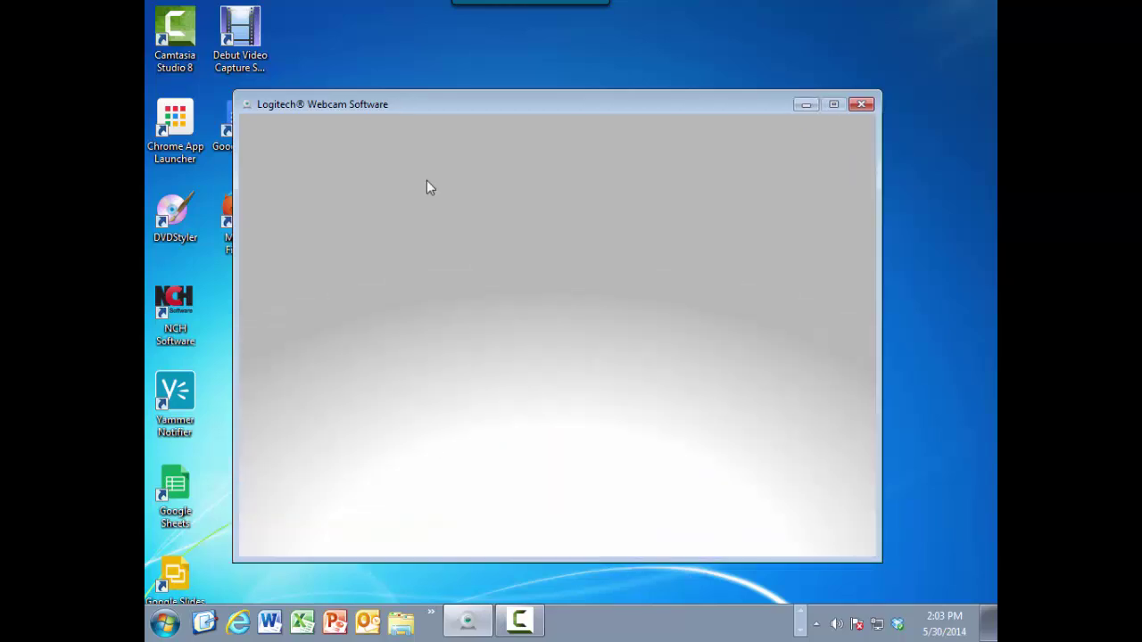